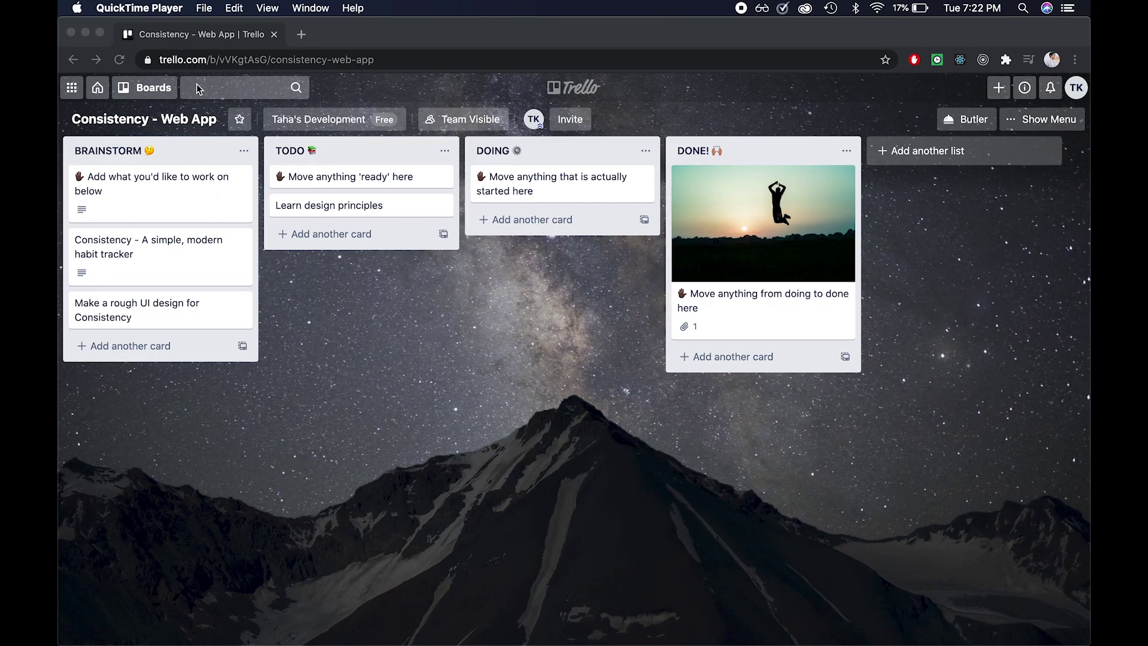
Step: Open the "Consistency - A simple, modern habit tracker" card and read its title and the reasons under "why?"
{"action": "left_click", "coordinate": [197, 255]}
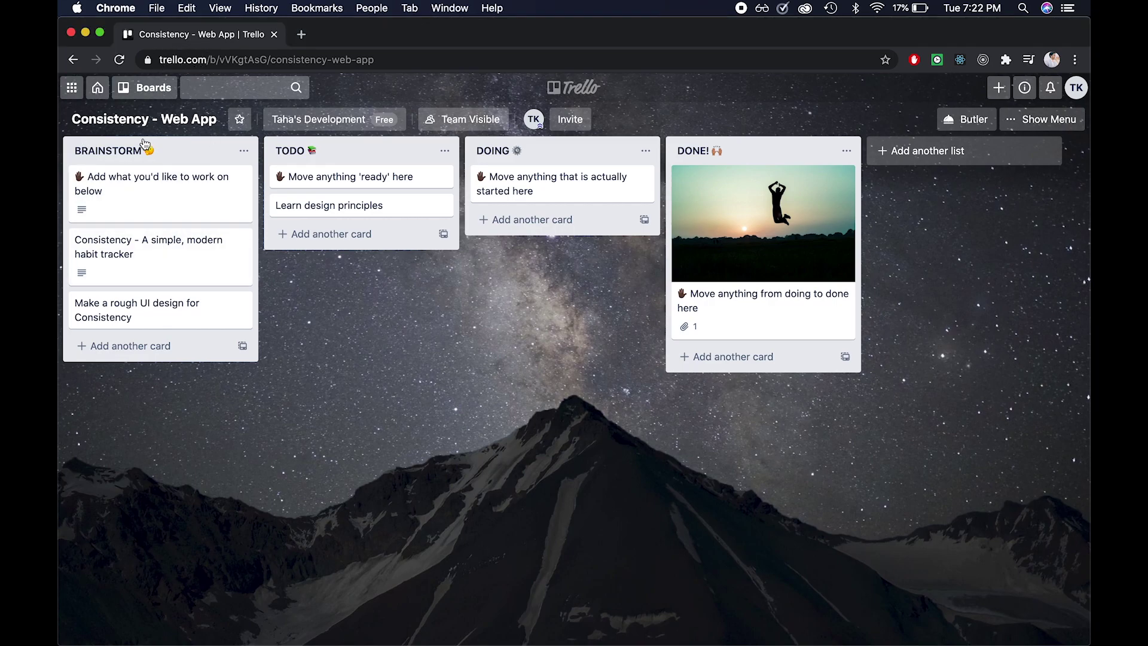
{"action": "left_click", "coordinate": [172, 265]}
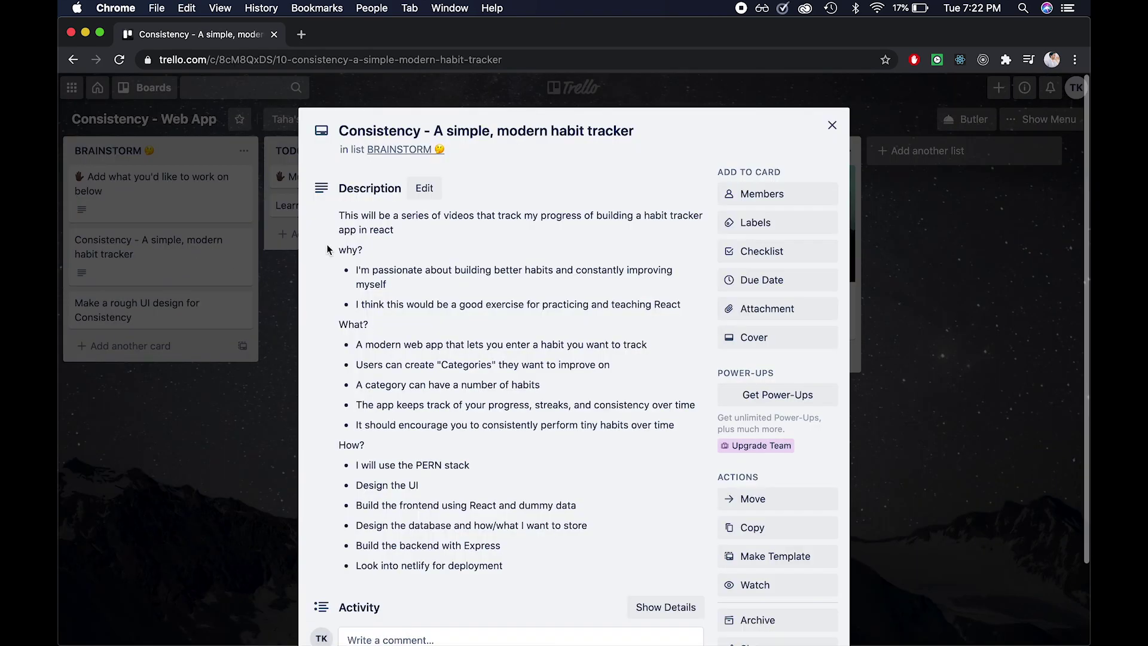
{"action": "scroll", "coordinate": [390, 263], "scroll_direction": "down", "scroll_amount": 1}
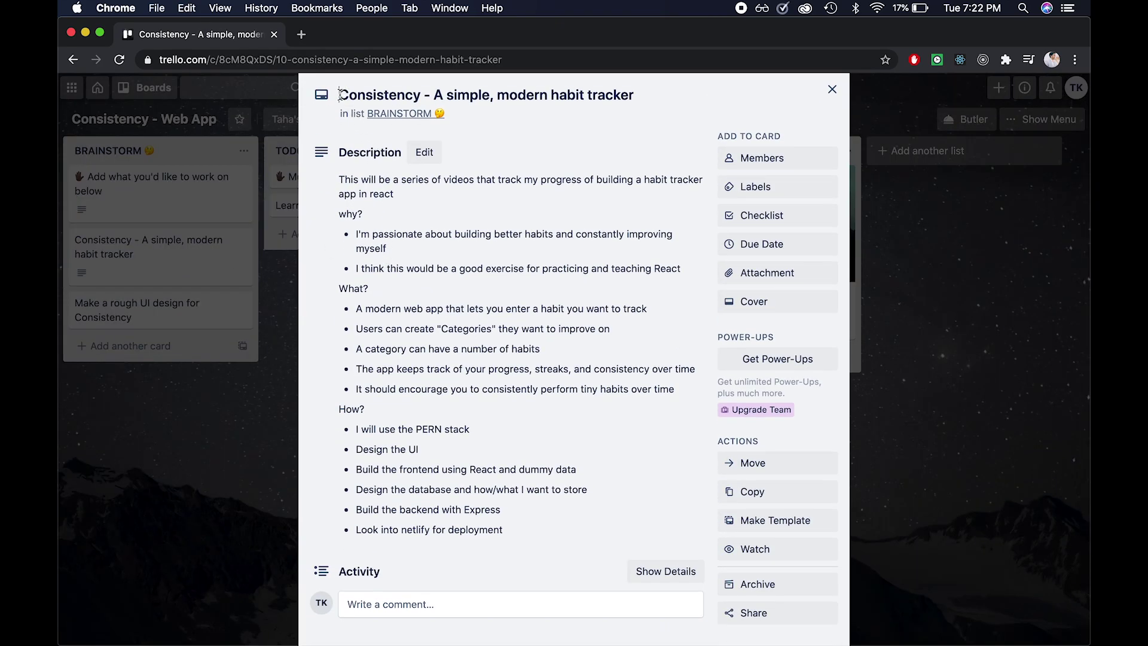
{"action": "left_click_drag", "start_coordinate": [340, 95], "coordinate": [637, 105]}
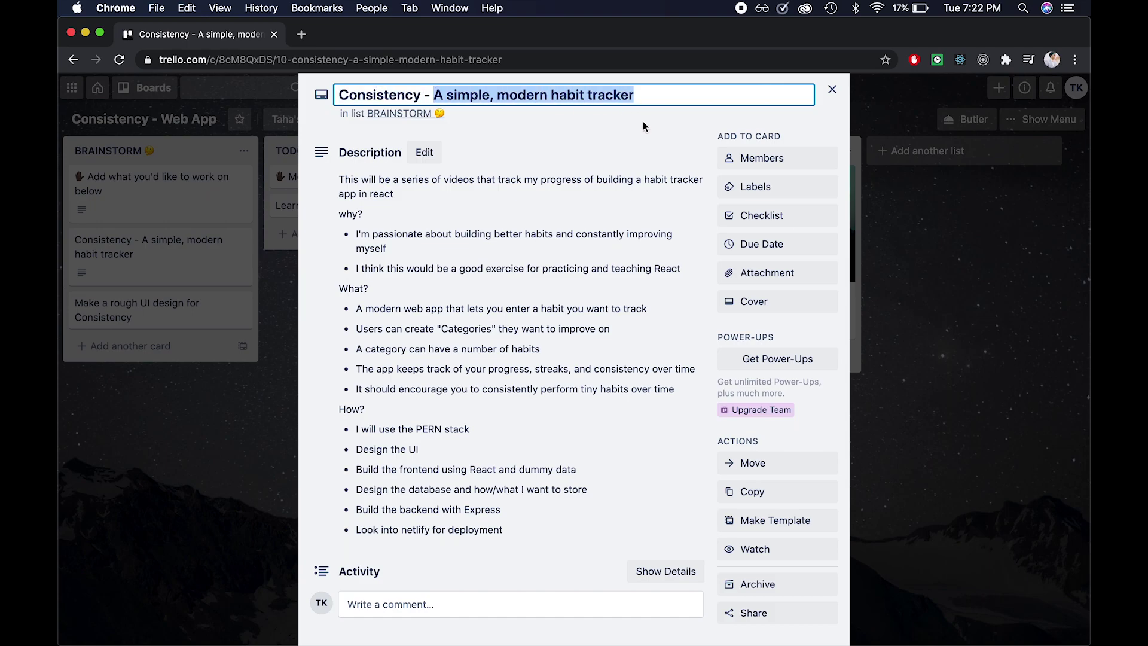
{"action": "left_click", "coordinate": [647, 130]}
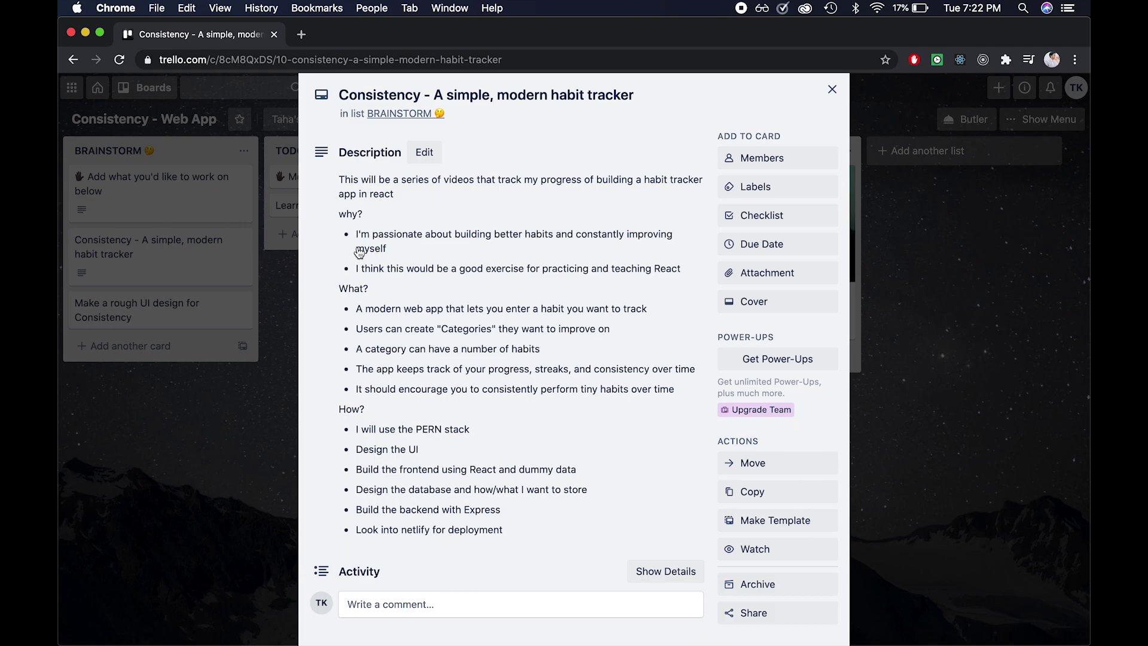
{"action": "scroll", "coordinate": [359, 252], "scroll_direction": "down", "scroll_amount": 1}
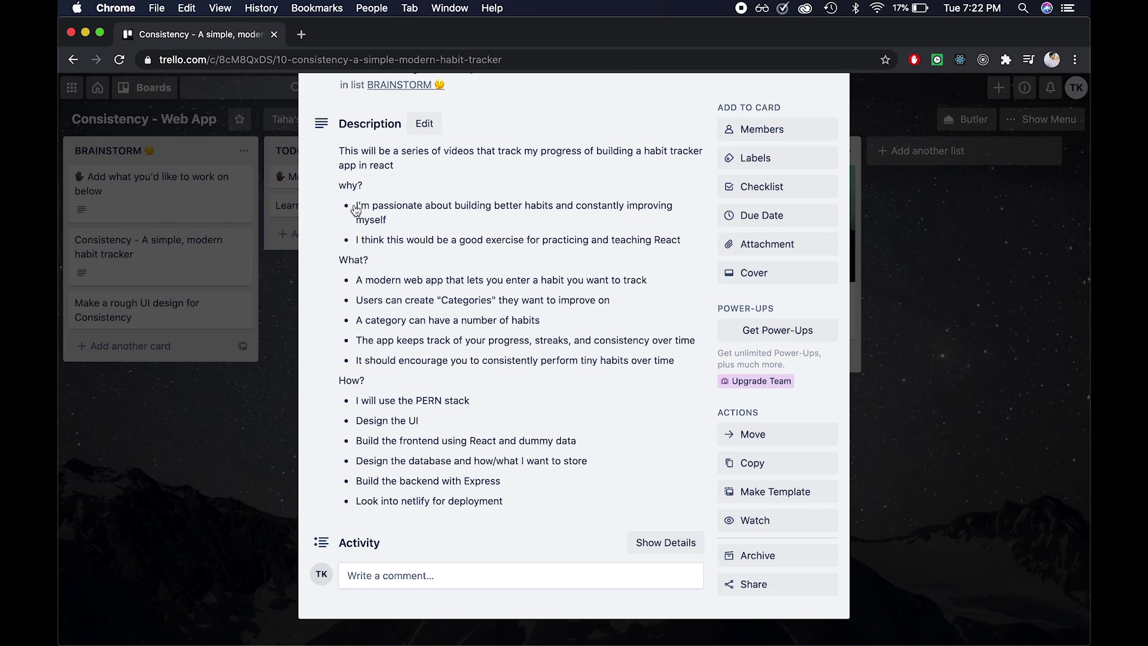
{"action": "left_click_drag", "start_coordinate": [352, 206], "coordinate": [487, 226]}
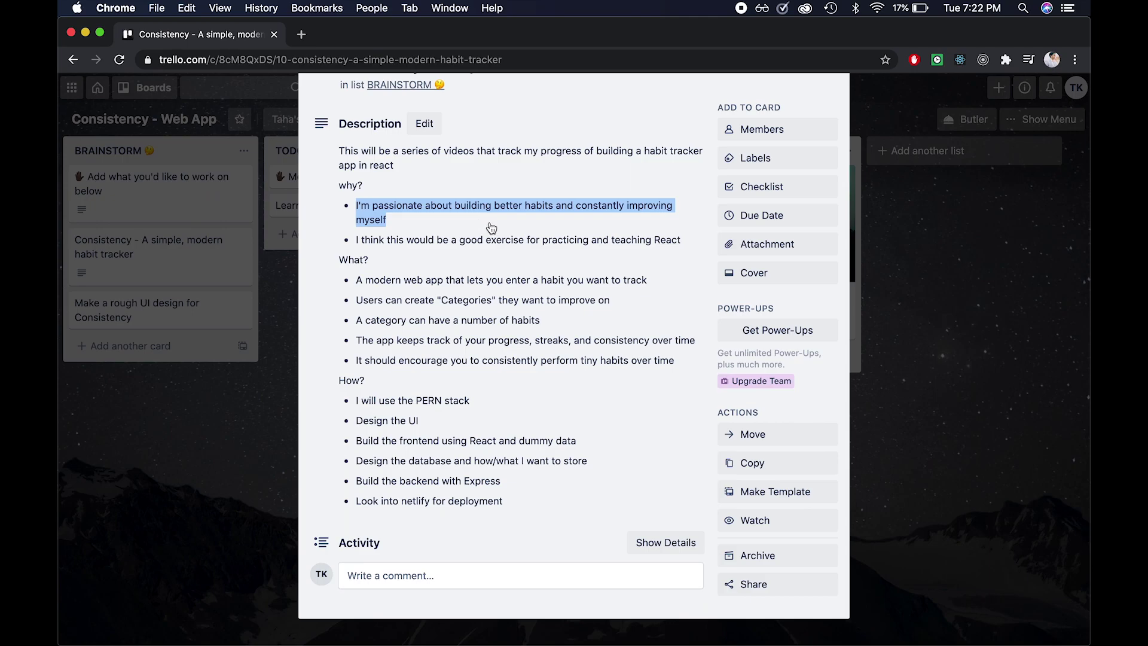
{"action": "left_click", "coordinate": [303, 250]}
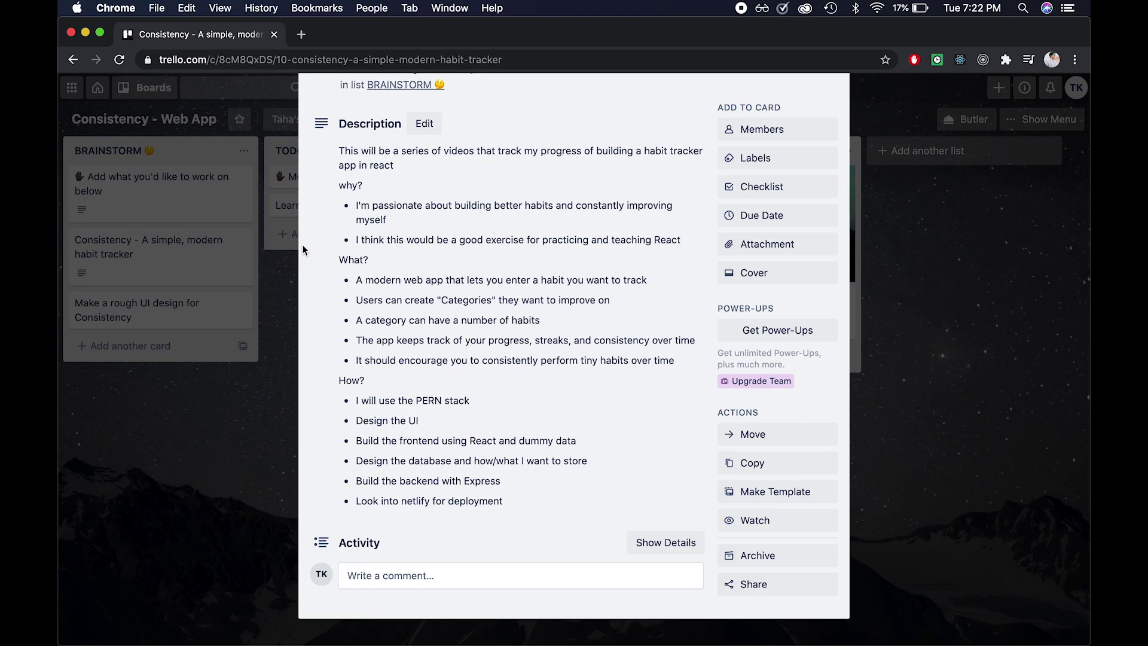
{"action": "scroll", "coordinate": [304, 250], "scroll_direction": "up", "scroll_amount": 1}
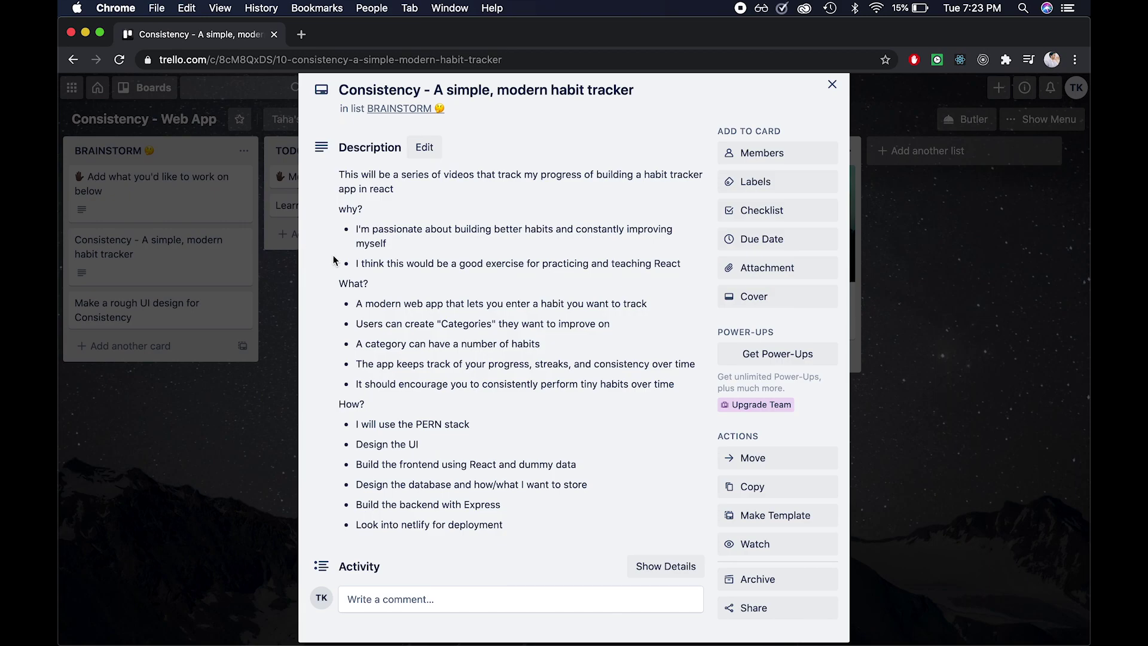
{"action": "left_click_drag", "start_coordinate": [345, 265], "coordinate": [711, 267]}
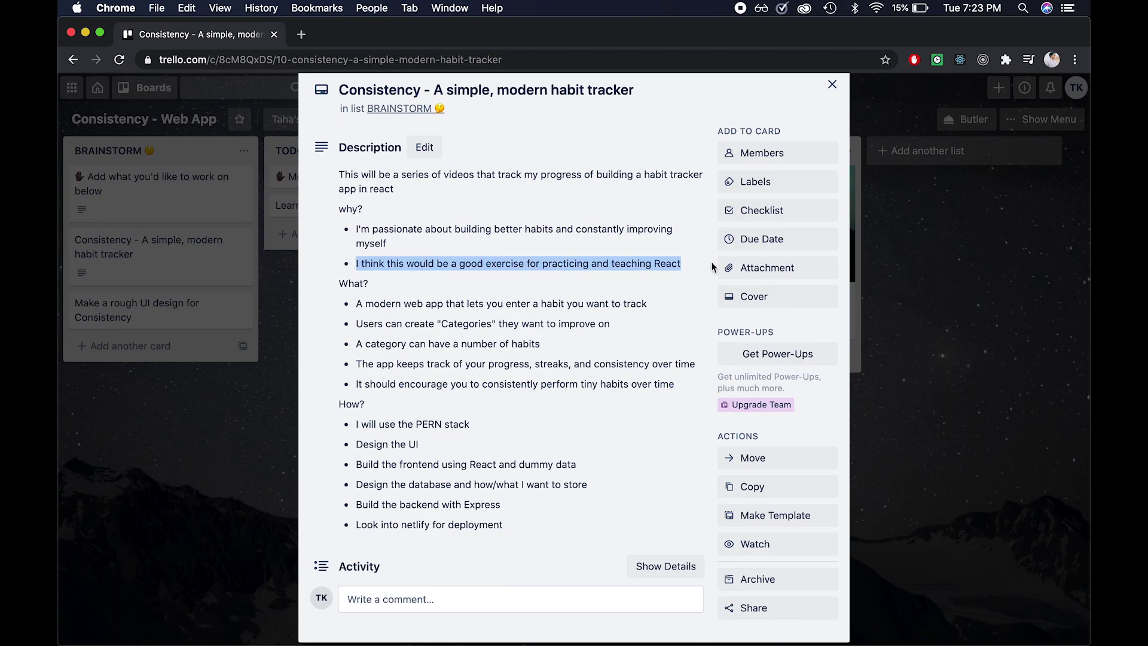
Step: Read through the planned app features listed under "What?" in the card's description
{"action": "left_click_drag", "start_coordinate": [355, 304], "coordinate": [655, 307]}
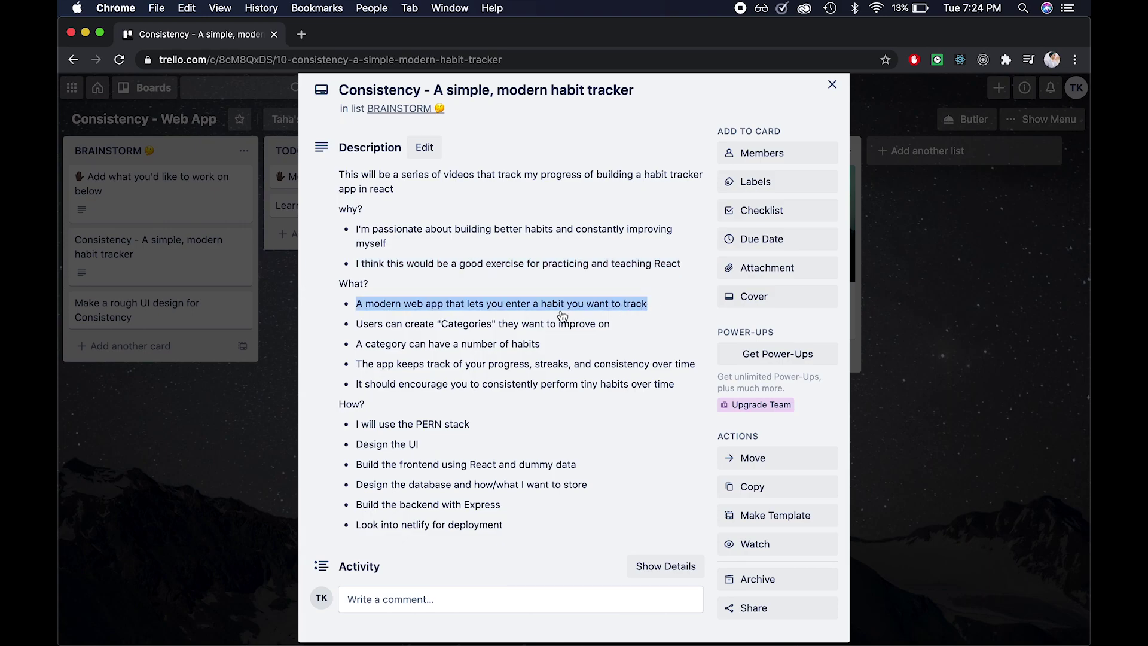
{"action": "left_click", "coordinate": [320, 322]}
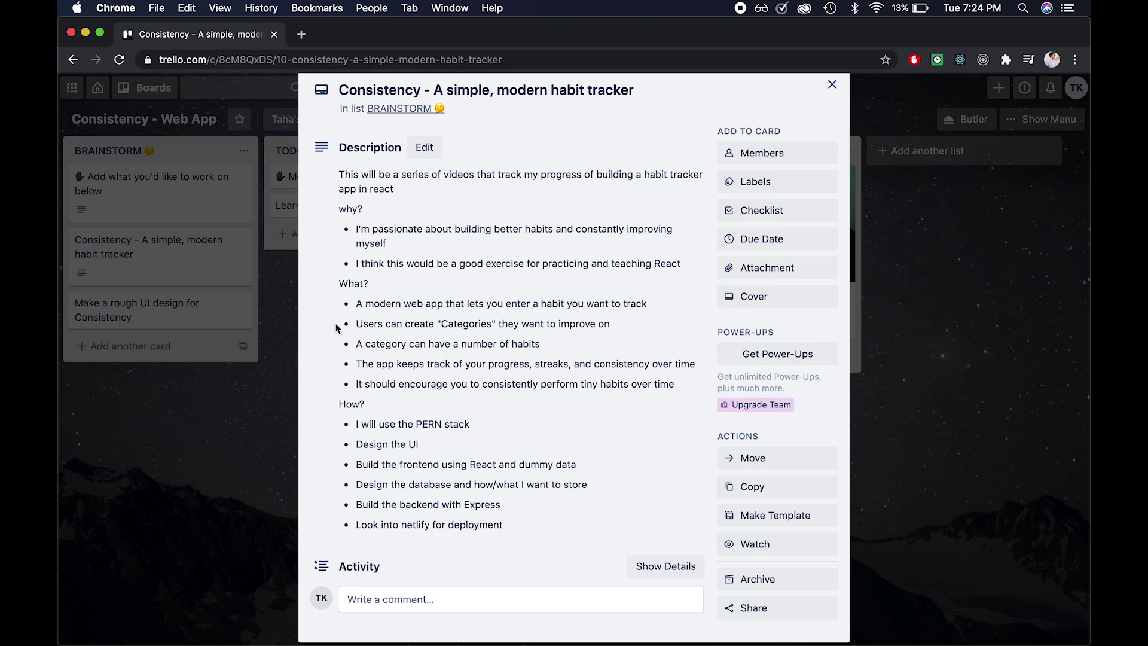
{"action": "left_click_drag", "start_coordinate": [336, 328], "coordinate": [622, 328]}
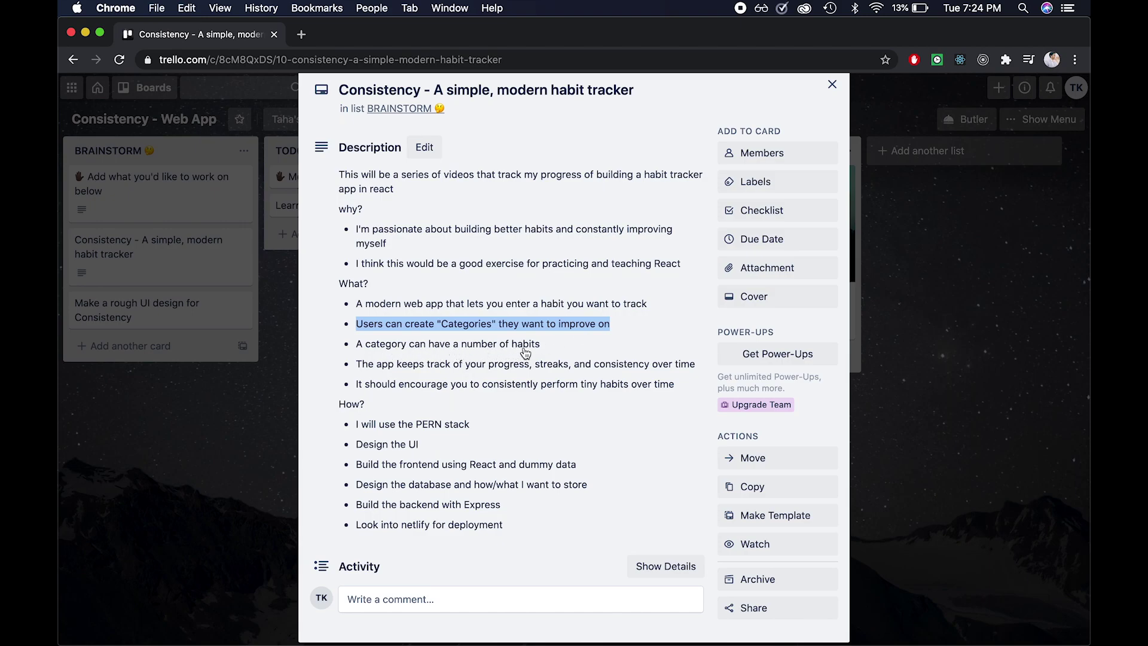
{"action": "left_click_drag", "start_coordinate": [335, 366], "coordinate": [693, 380]}
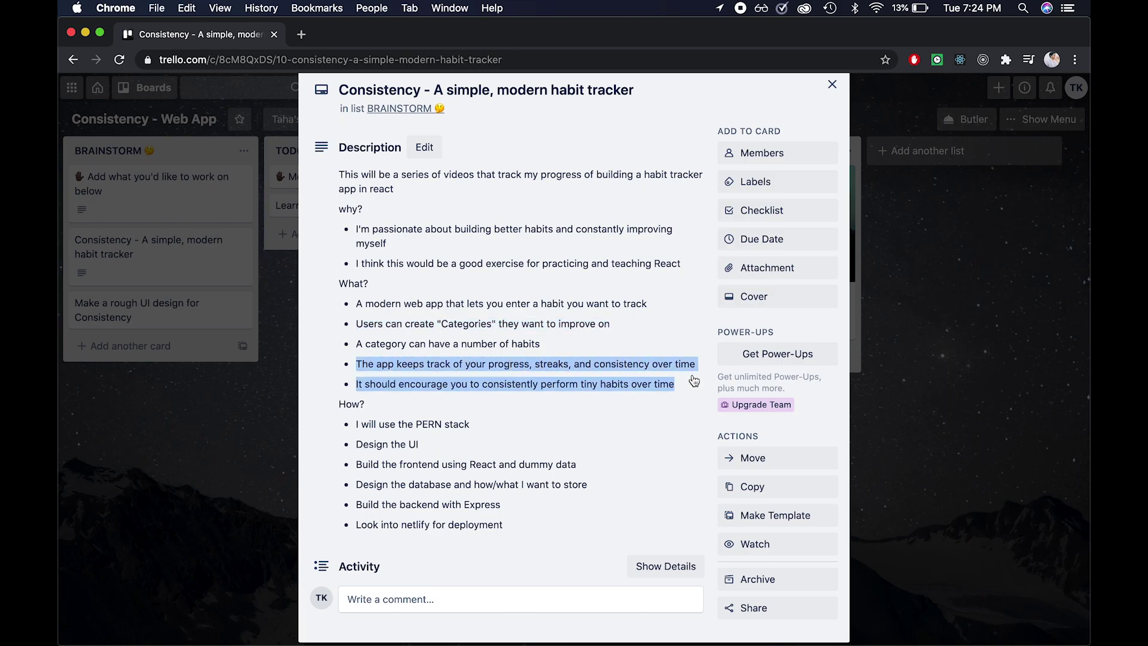
{"action": "left_click", "coordinate": [323, 383]}
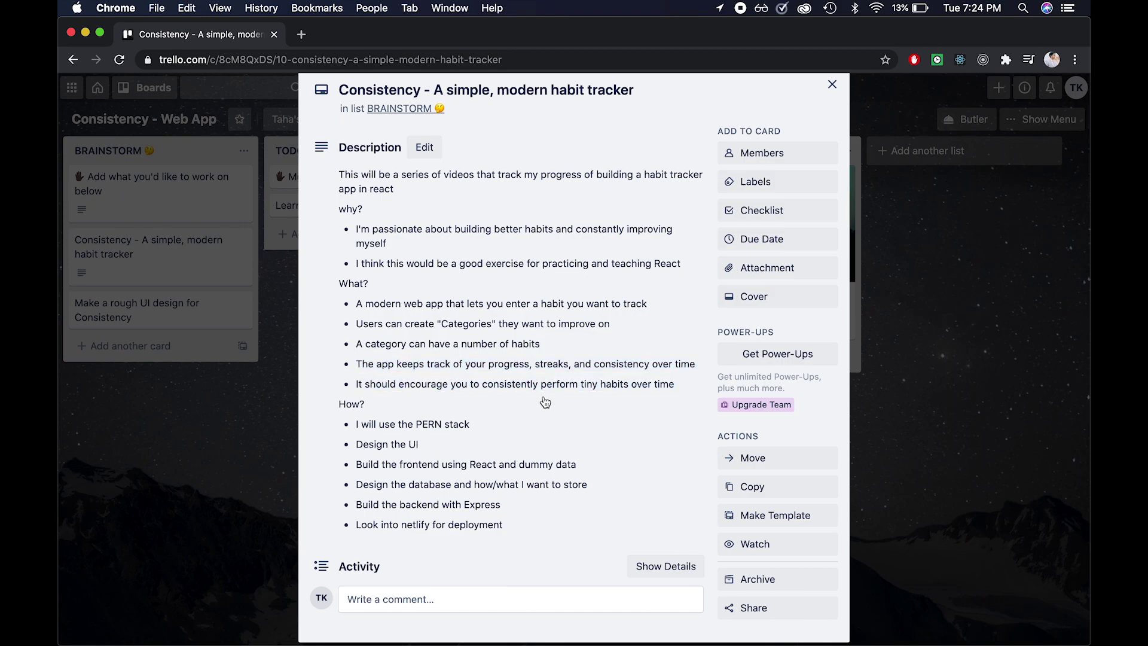
Step: Read through the tech stack and development stages listed under "How?" in the card's description
{"action": "left_click_drag", "start_coordinate": [336, 430], "coordinate": [485, 430]}
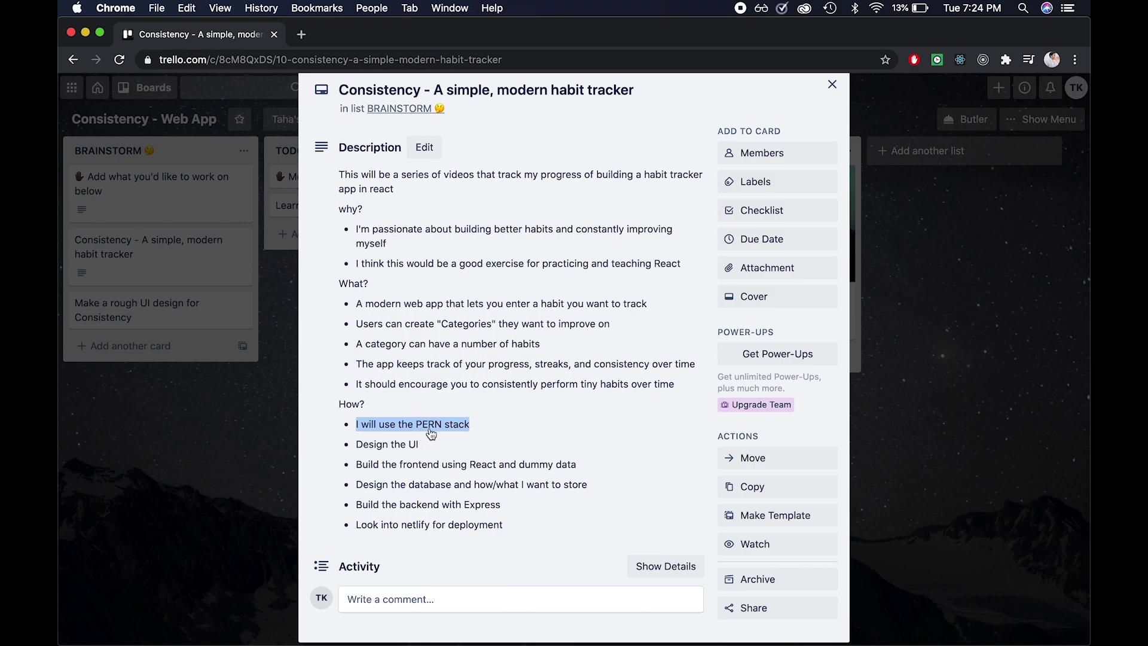
{"action": "left_click", "coordinate": [328, 450]}
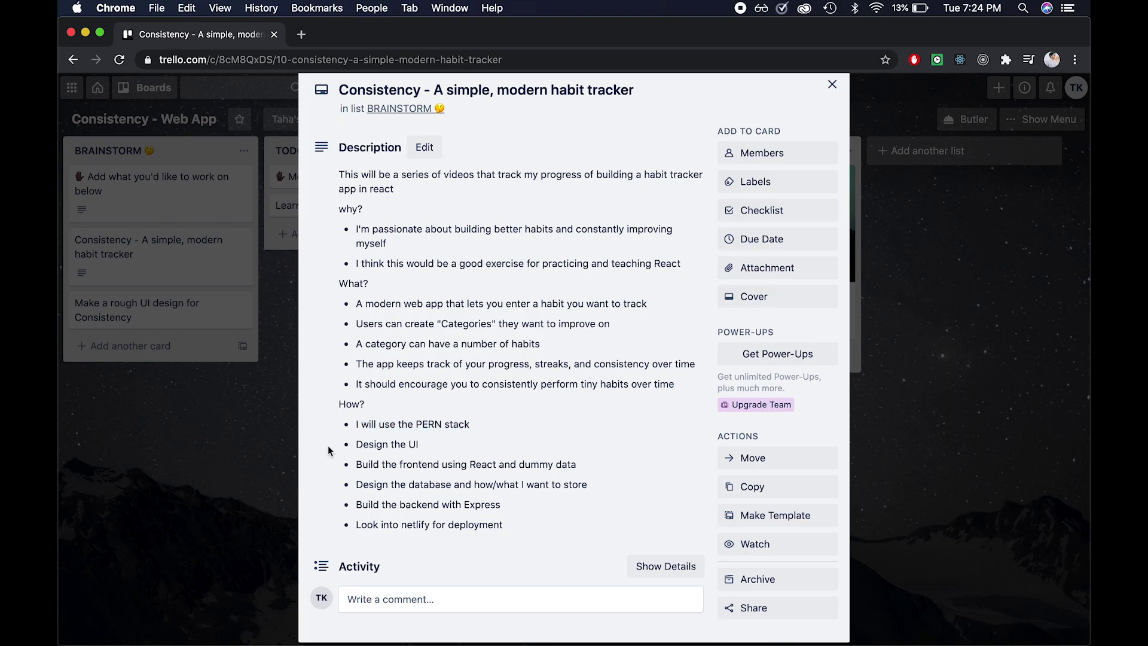
{"action": "left_click_drag", "start_coordinate": [328, 451], "coordinate": [473, 452]}
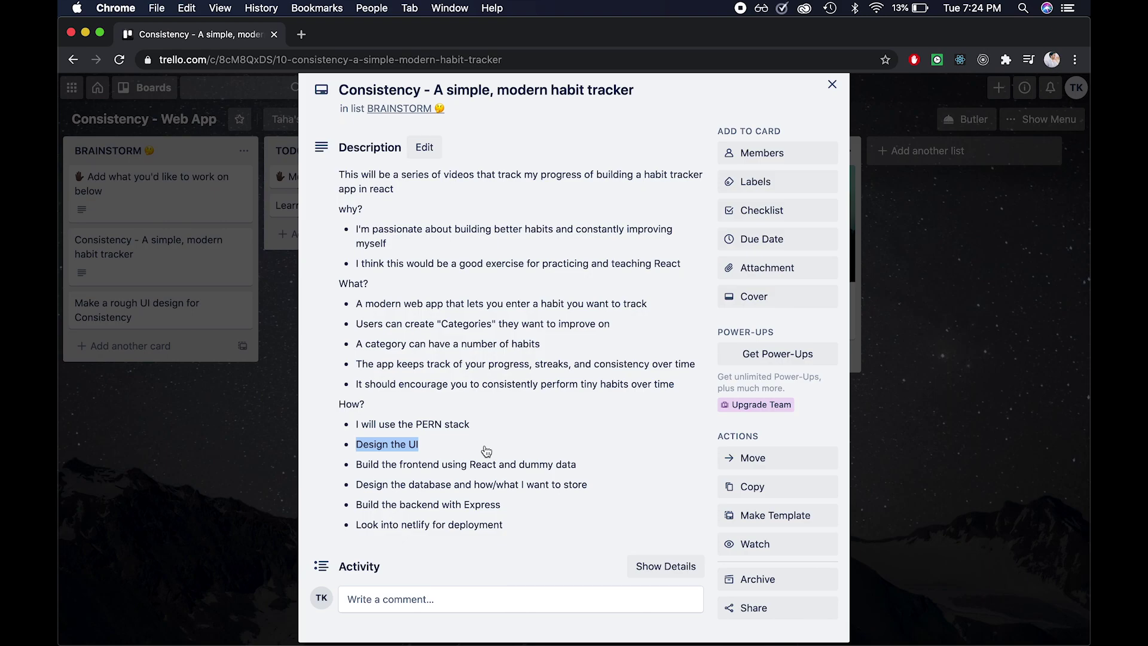
{"action": "left_click", "coordinate": [431, 449]}
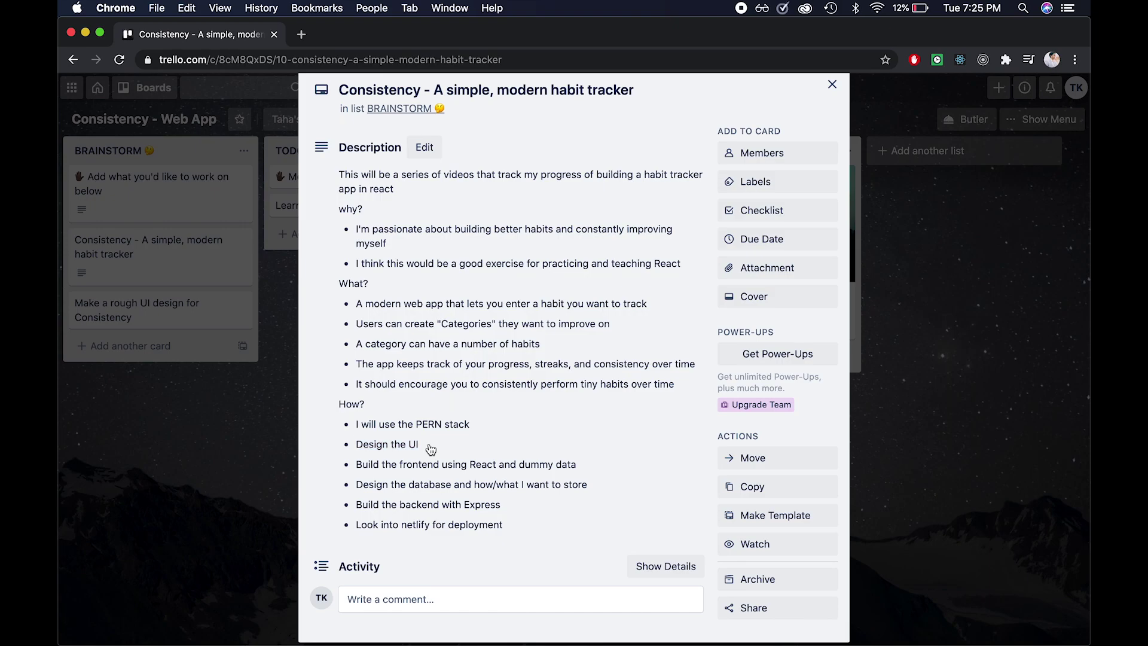
{"action": "left_click_drag", "start_coordinate": [339, 470], "coordinate": [581, 471]}
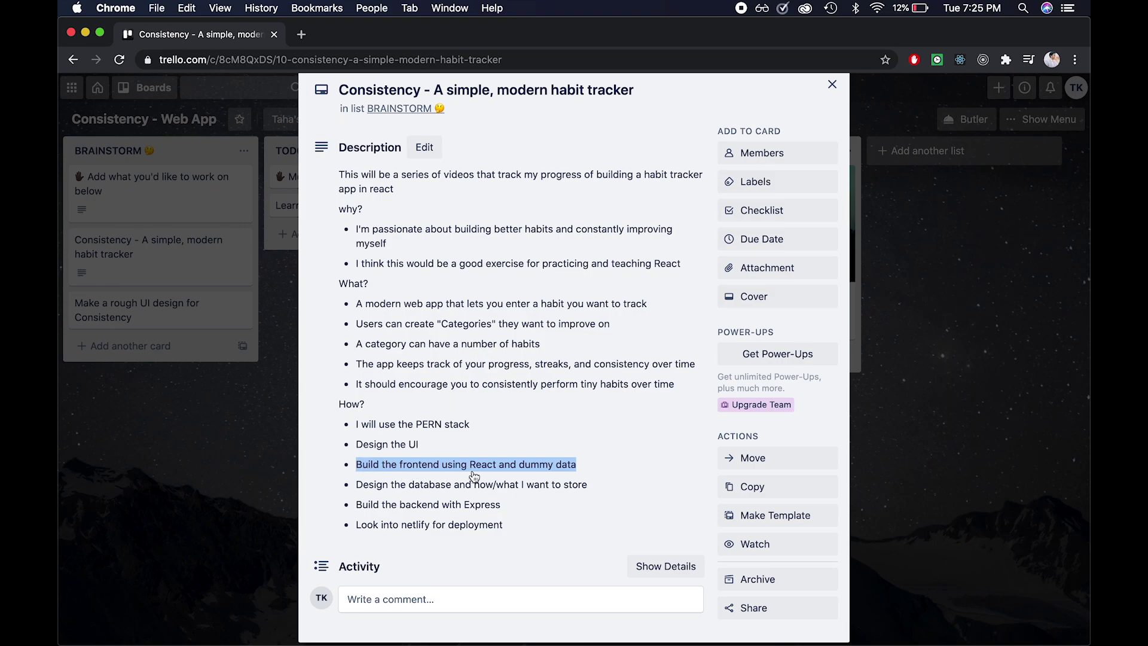
{"action": "left_click", "coordinate": [326, 490]}
{"action": "left_click_drag", "start_coordinate": [385, 489], "coordinate": [632, 488]}
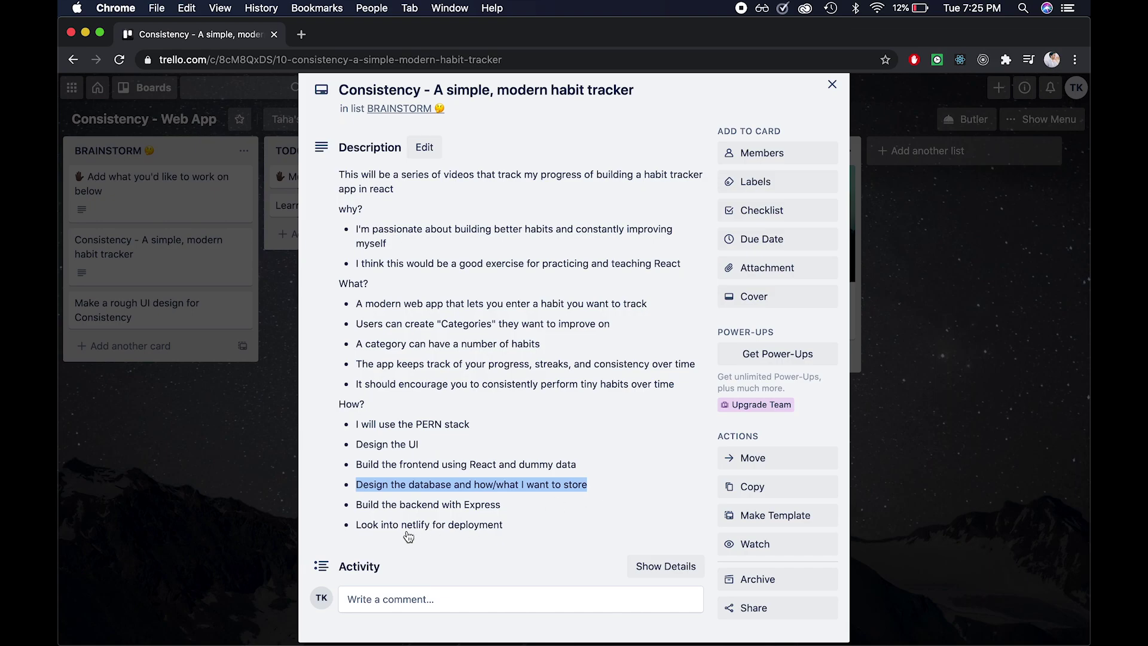
{"action": "left_click", "coordinate": [327, 513]}
{"action": "left_click_drag", "start_coordinate": [328, 512], "coordinate": [556, 525]}
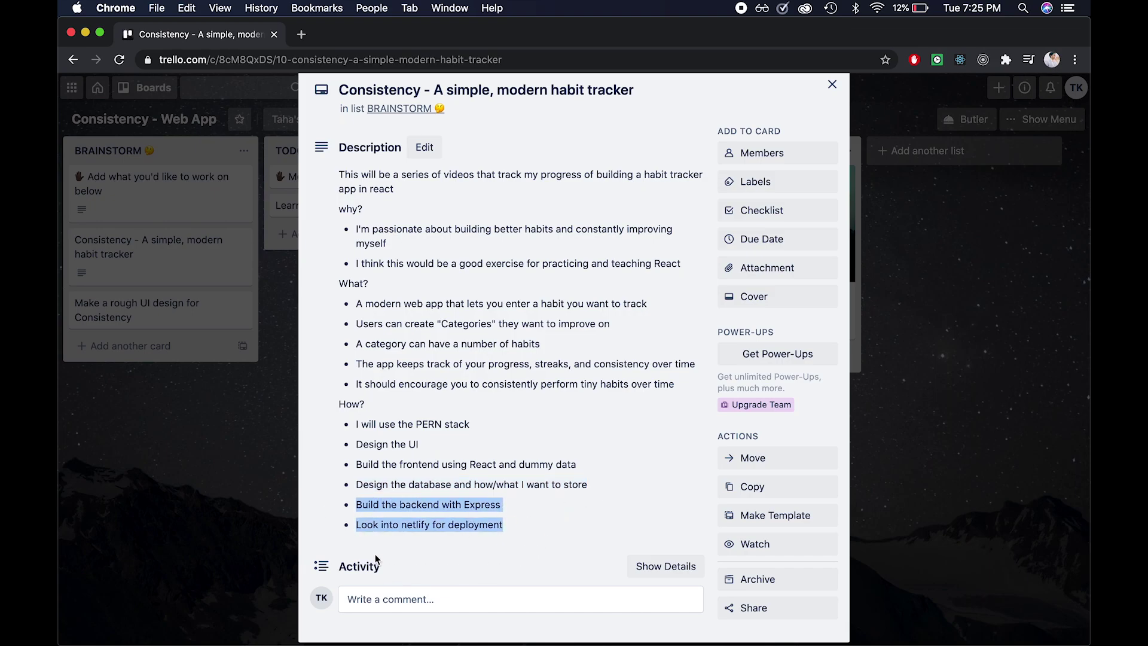
{"action": "left_click", "coordinate": [535, 558]}
Step: Look over the whole card once more, from its title to the end of the description
{"action": "scroll", "coordinate": [541, 401], "scroll_direction": "up", "scroll_amount": 2}
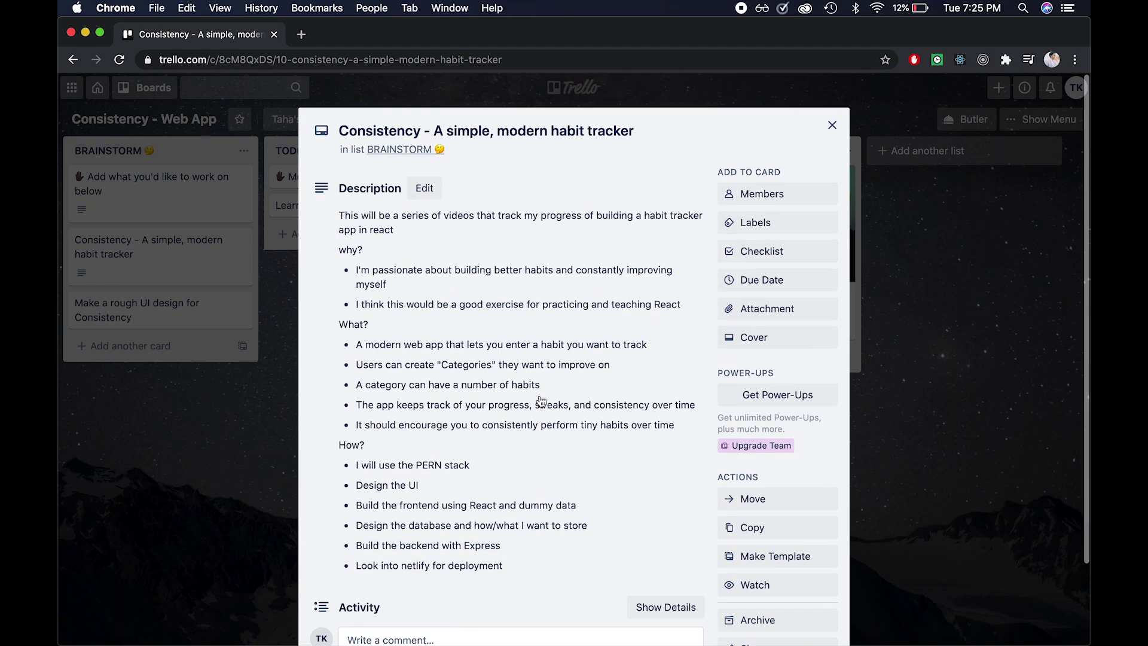
{"action": "scroll", "coordinate": [541, 400], "scroll_direction": "down", "scroll_amount": 1}
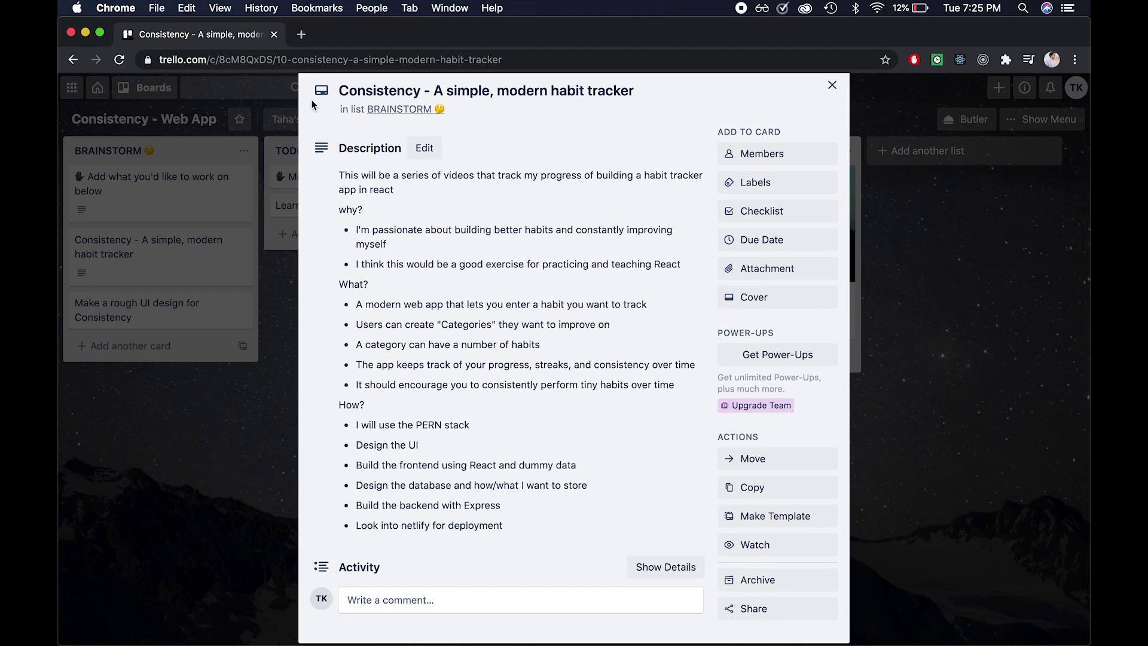
{"action": "left_click", "coordinate": [348, 95]}
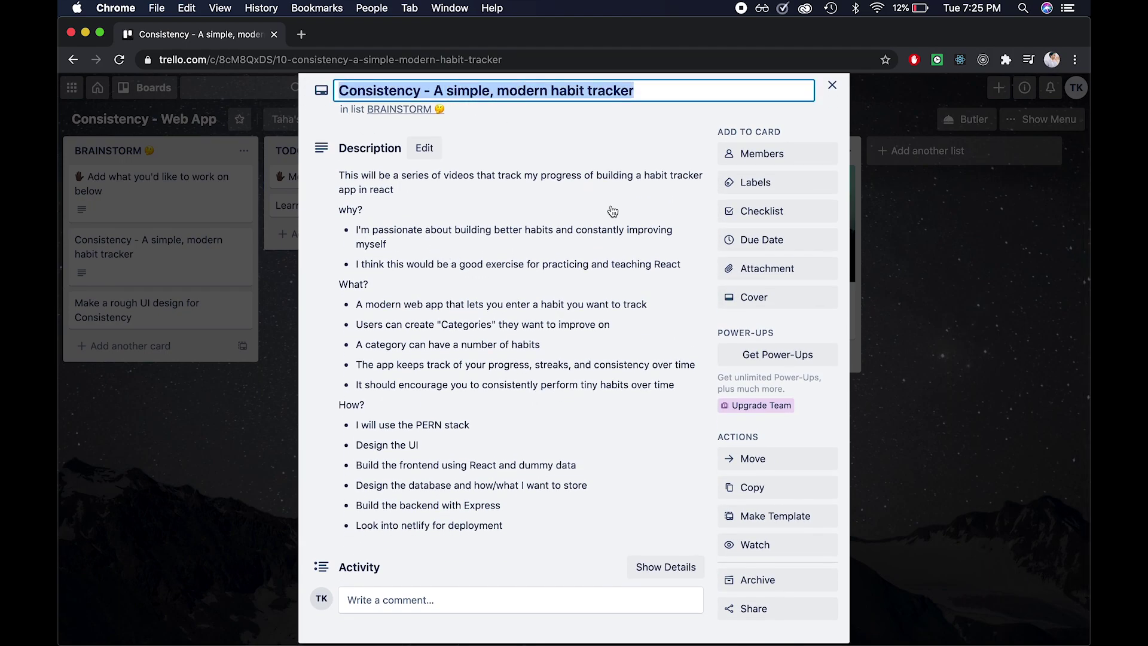
{"action": "left_click", "coordinate": [313, 273]}
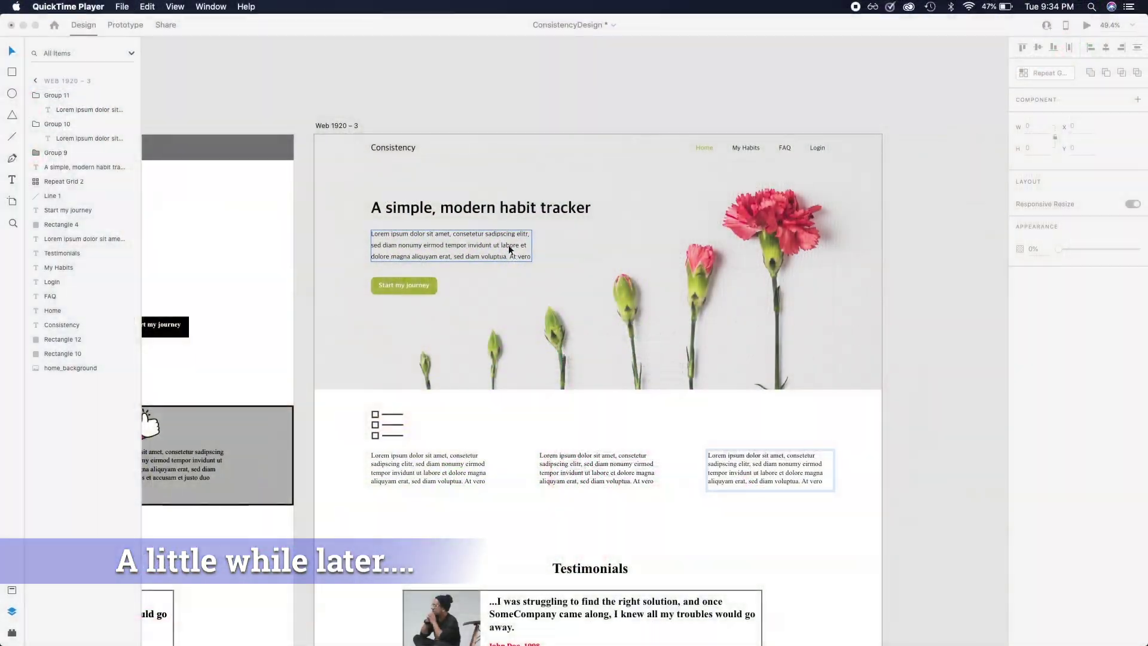
Step: In Adobe XD, place checkBox.png above the middle feature text at about 183 px square, lined up with the text's left edge
{"action": "scroll", "coordinate": [579, 233], "scroll_direction": "down", "scroll_amount": 2}
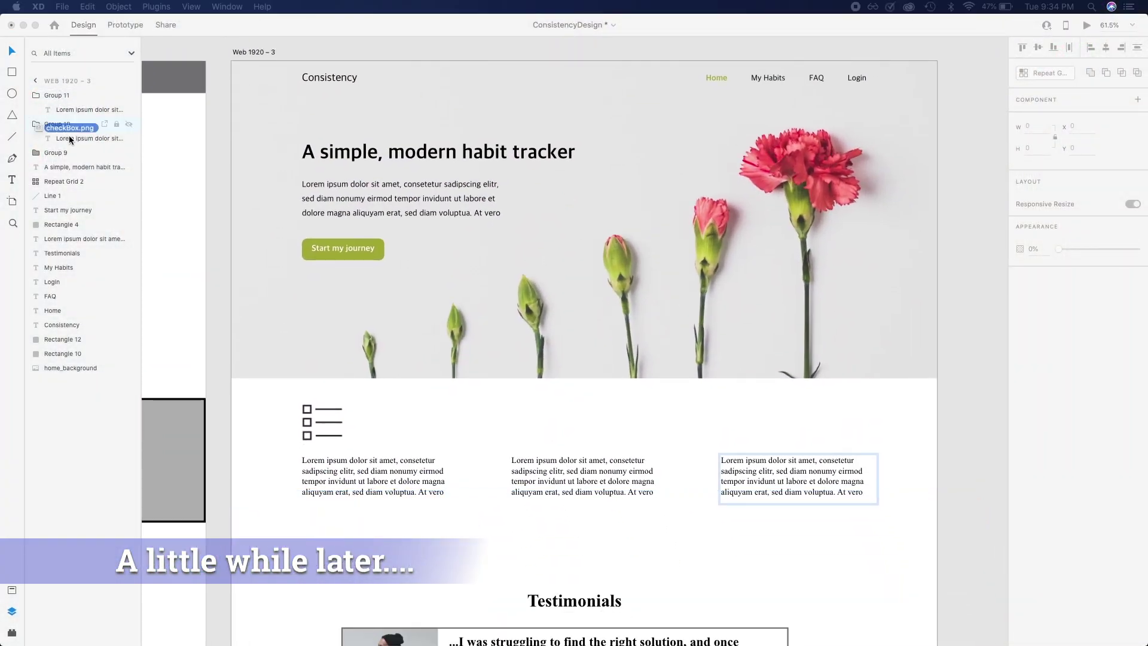
{"action": "left_click_drag", "start_coordinate": [69, 139], "coordinate": [332, 359]}
{"action": "left_click_drag", "start_coordinate": [373, 473], "coordinate": [416, 470]}
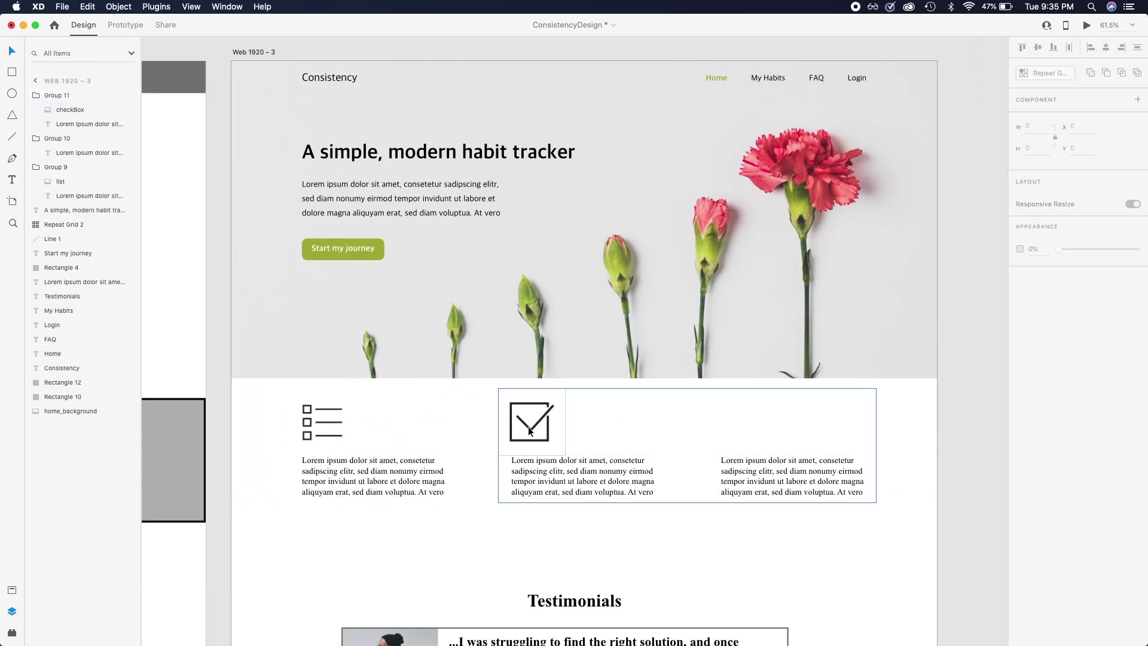
{"action": "scroll", "coordinate": [529, 426], "scroll_direction": "up", "scroll_amount": 3}
{"action": "double_click", "coordinate": [558, 438]}
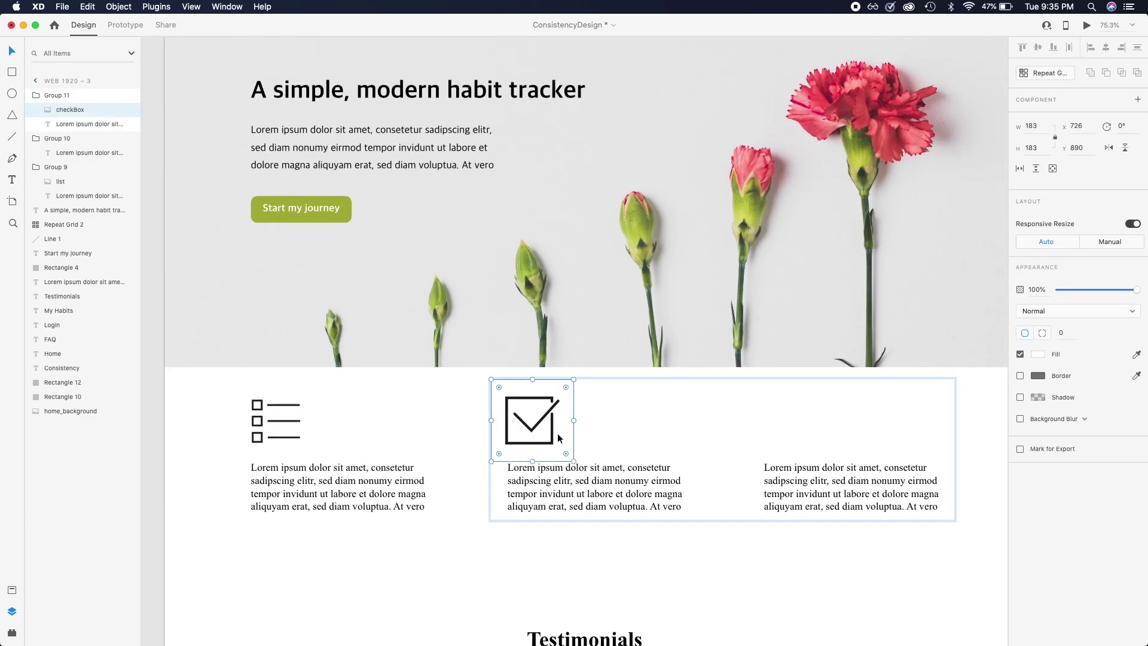
{"action": "key", "text": "Escape"}
{"action": "left_click_drag", "start_coordinate": [529, 420], "coordinate": [528, 418]}
{"action": "key", "text": "super+z"}
{"action": "double_click", "coordinate": [528, 418]}
{"action": "left_click", "coordinate": [702, 592]}
Step: Try to place the upArrows image above the third feature text, then undo the placement
{"action": "scroll", "coordinate": [719, 449], "scroll_direction": "right", "scroll_amount": 2}
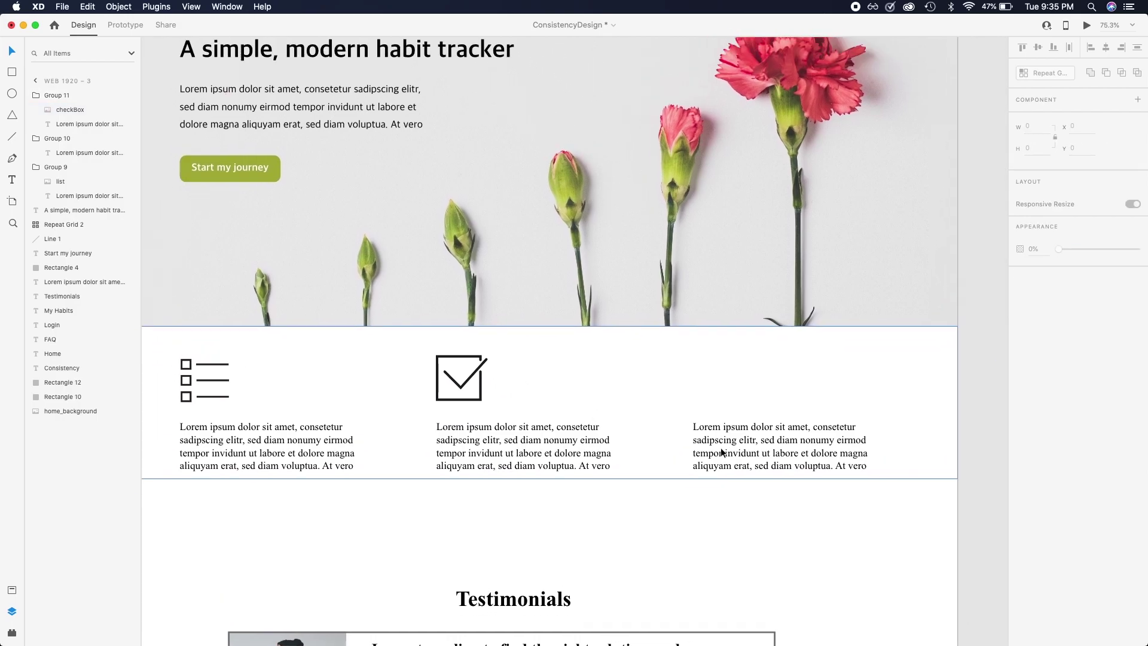
{"action": "scroll", "coordinate": [720, 448], "scroll_direction": "up", "scroll_amount": 2}
{"action": "scroll", "coordinate": [719, 449], "scroll_direction": "down", "scroll_amount": 2}
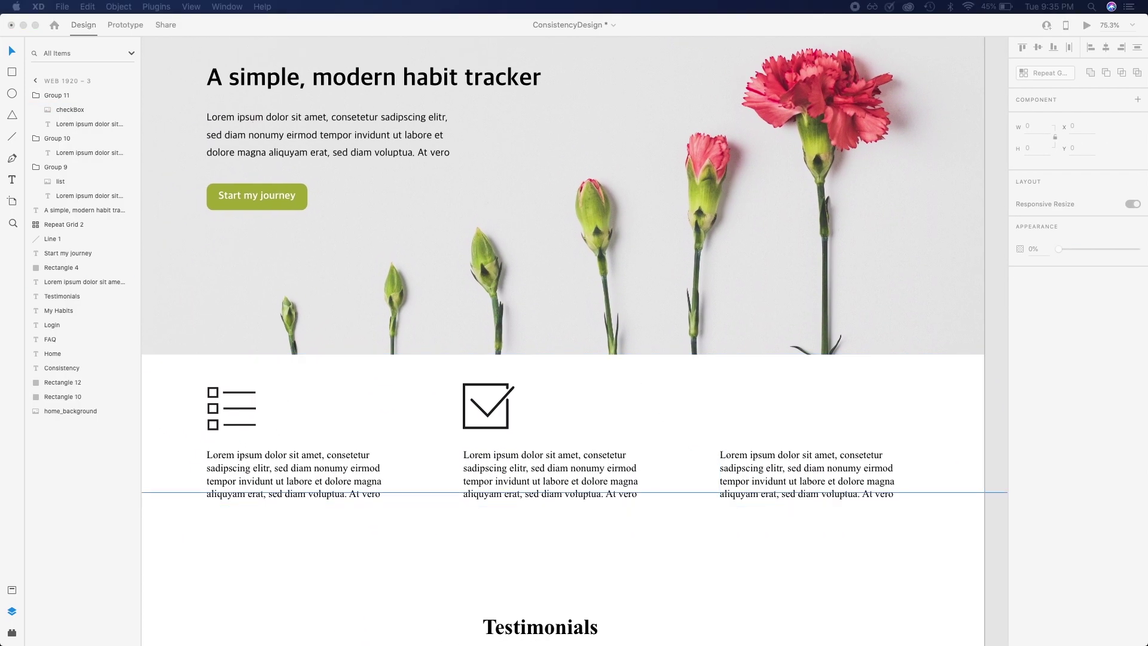
{"action": "left_click", "coordinate": [694, 396]}
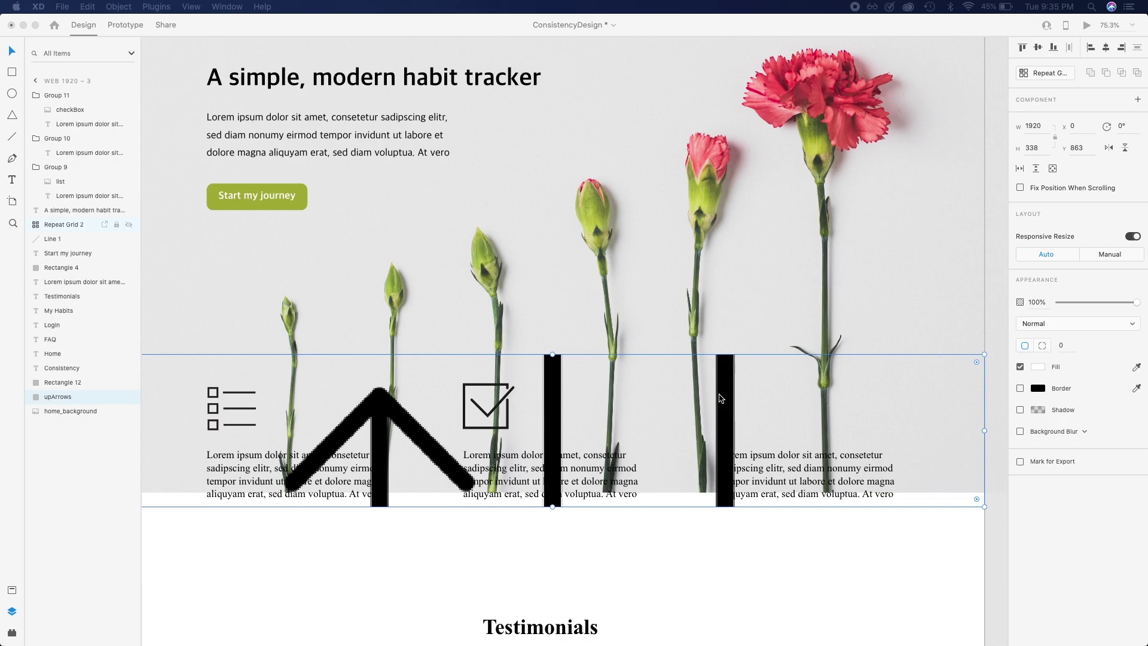
{"action": "scroll", "coordinate": [605, 532], "scroll_direction": "down", "scroll_amount": 3}
{"action": "key", "text": "super+z"}
Step: Try to place and scale the list image in the third feature column, then undo it
{"action": "scroll", "coordinate": [601, 529], "scroll_direction": "down", "scroll_amount": 3}
{"action": "scroll", "coordinate": [597, 525], "scroll_direction": "up", "scroll_amount": 2}
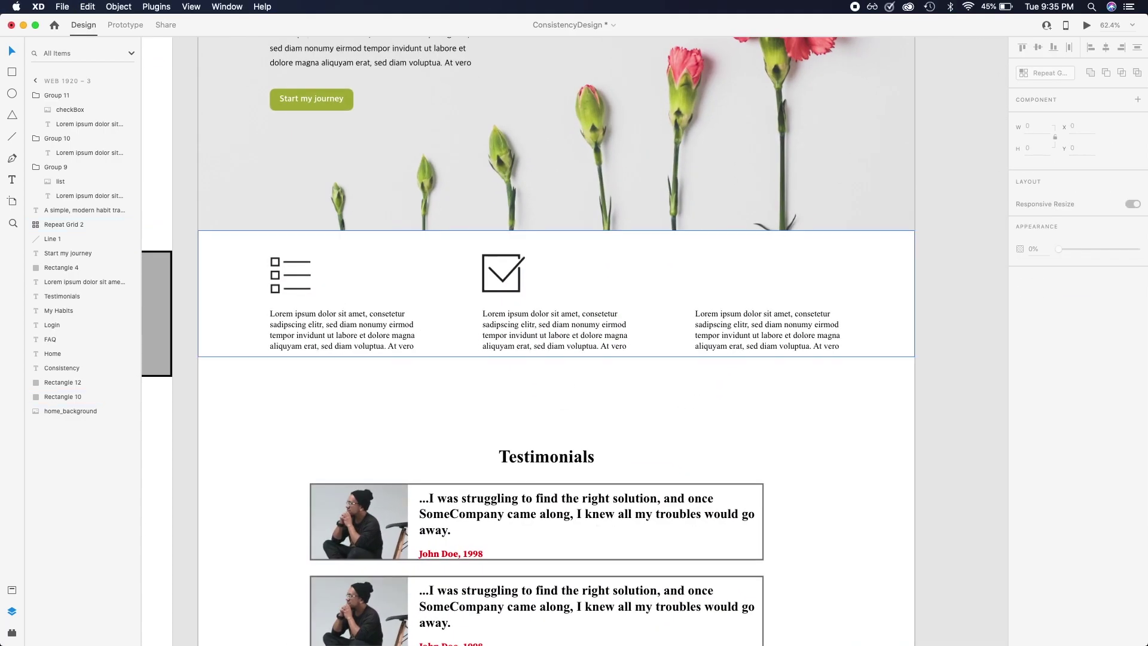
{"action": "left_click_drag", "start_coordinate": [294, 352], "coordinate": [228, 384]}
{"action": "left_click_drag", "start_coordinate": [281, 455], "coordinate": [633, 263]}
{"action": "left_click_drag", "start_coordinate": [579, 201], "coordinate": [652, 243]}
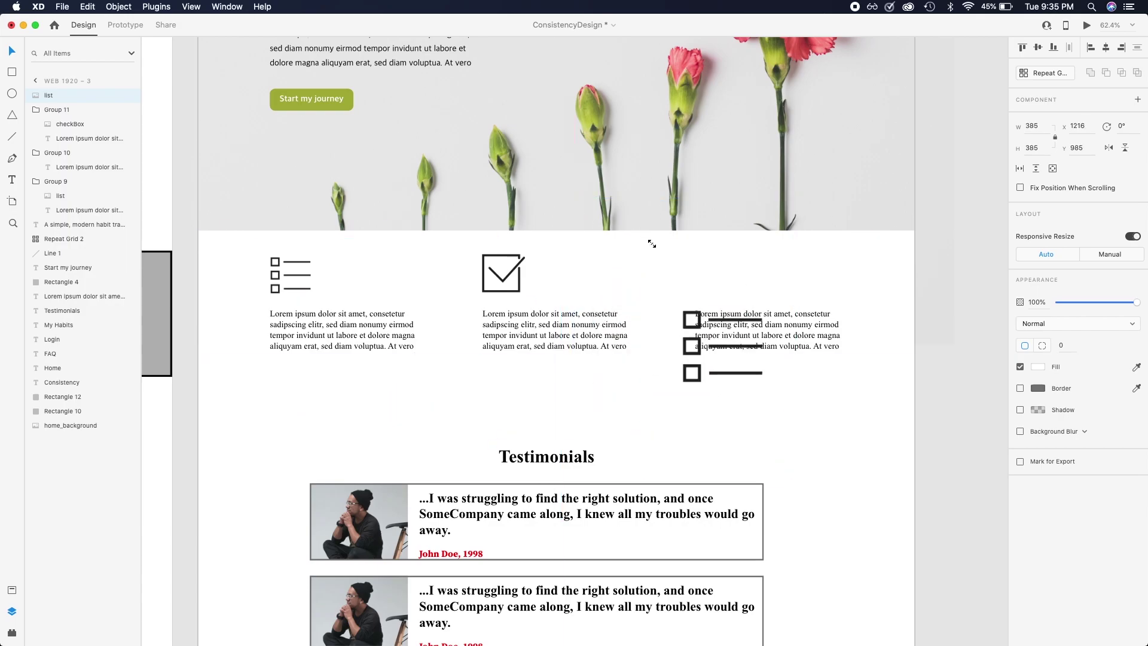
{"action": "key", "text": "super+z"}
{"action": "key", "text": "super+z"}
Step: Place the upArrows image above the third feature text and scale it to about 181 px square
{"action": "left_click_drag", "start_coordinate": [201, 320], "coordinate": [770, 286]}
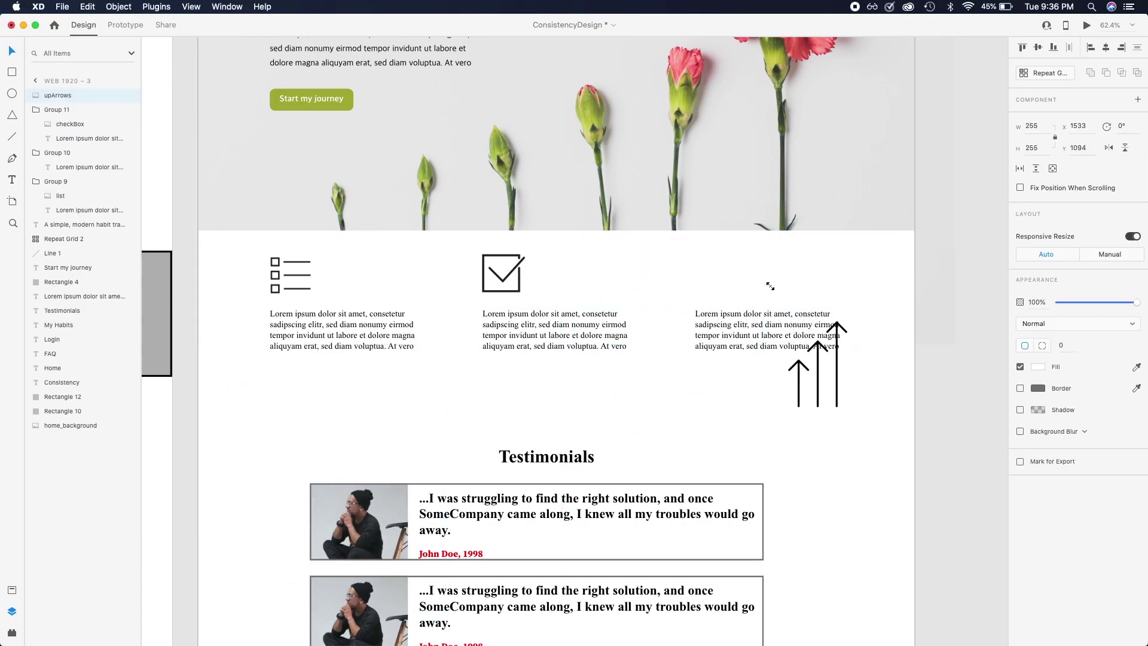
{"action": "left_click_drag", "start_coordinate": [824, 381], "coordinate": [695, 234]}
{"action": "left_click_drag", "start_coordinate": [739, 276], "coordinate": [733, 273]}
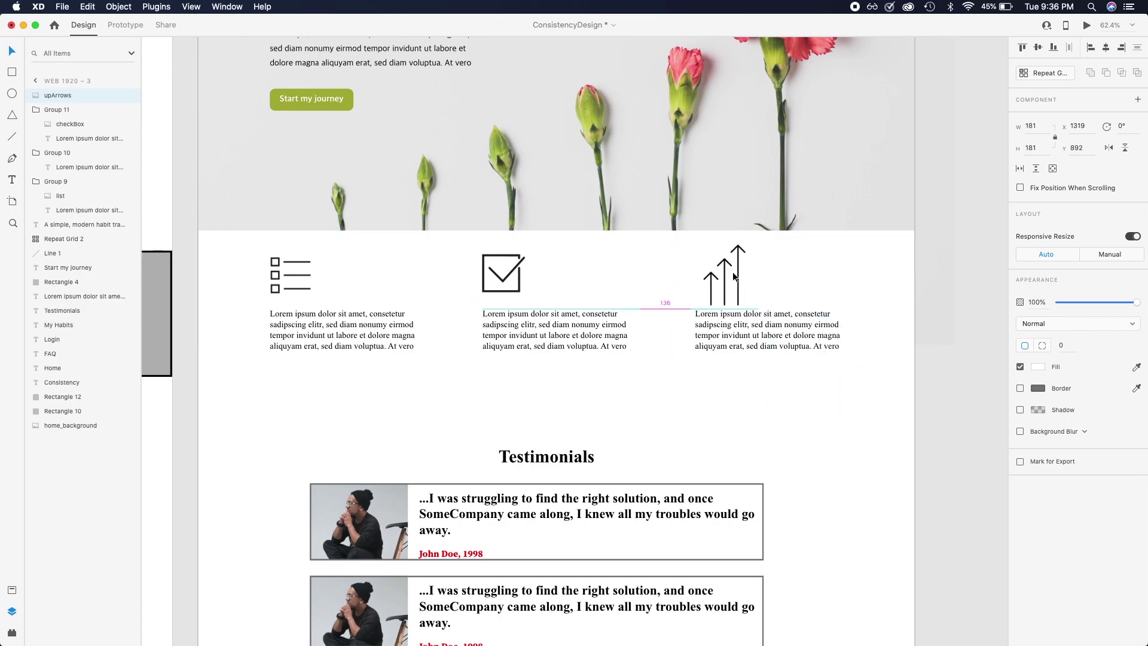
Step: Collapse the three feature groups in the layer list and nest the upArrows image inside Group 11
{"action": "key", "text": "Escape"}
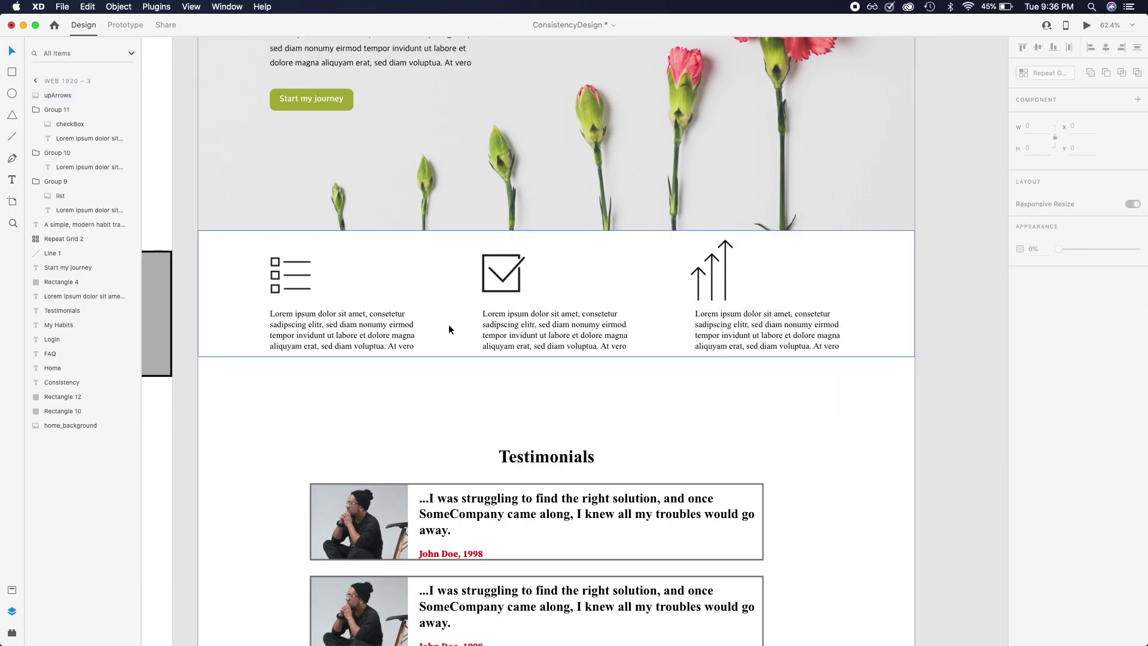
{"action": "scroll", "coordinate": [447, 418], "scroll_direction": "up", "scroll_amount": 3}
{"action": "left_click", "coordinate": [724, 379]}
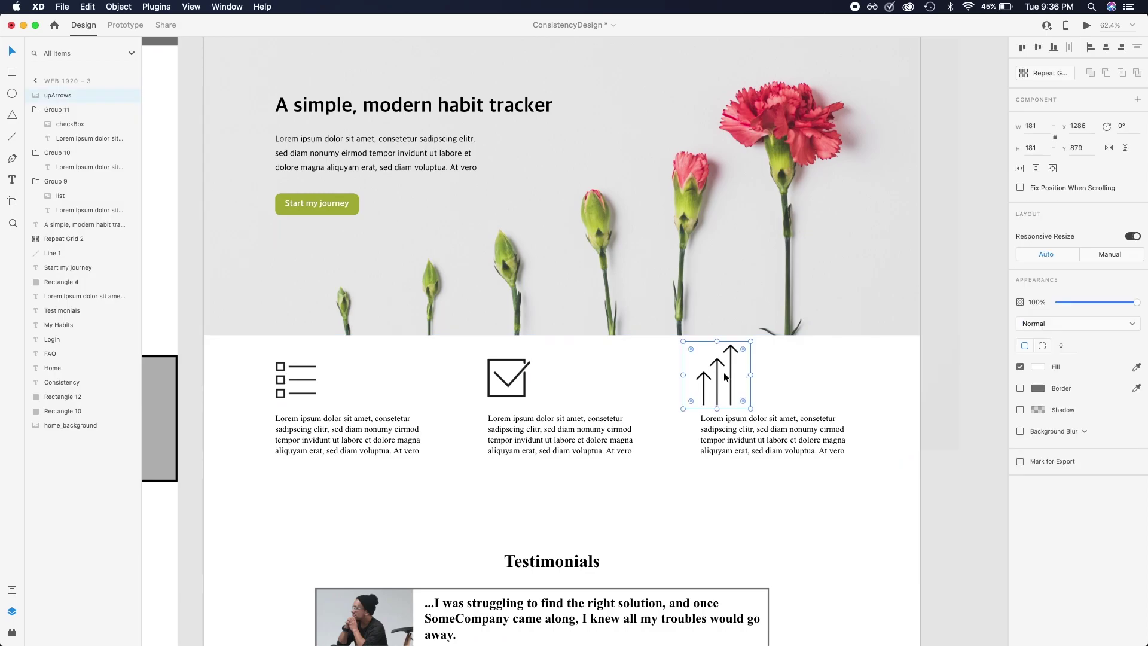
{"action": "left_click", "coordinate": [291, 377]}
{"action": "left_click", "coordinate": [35, 109]}
{"action": "left_click", "coordinate": [35, 123]}
{"action": "left_click", "coordinate": [35, 138]}
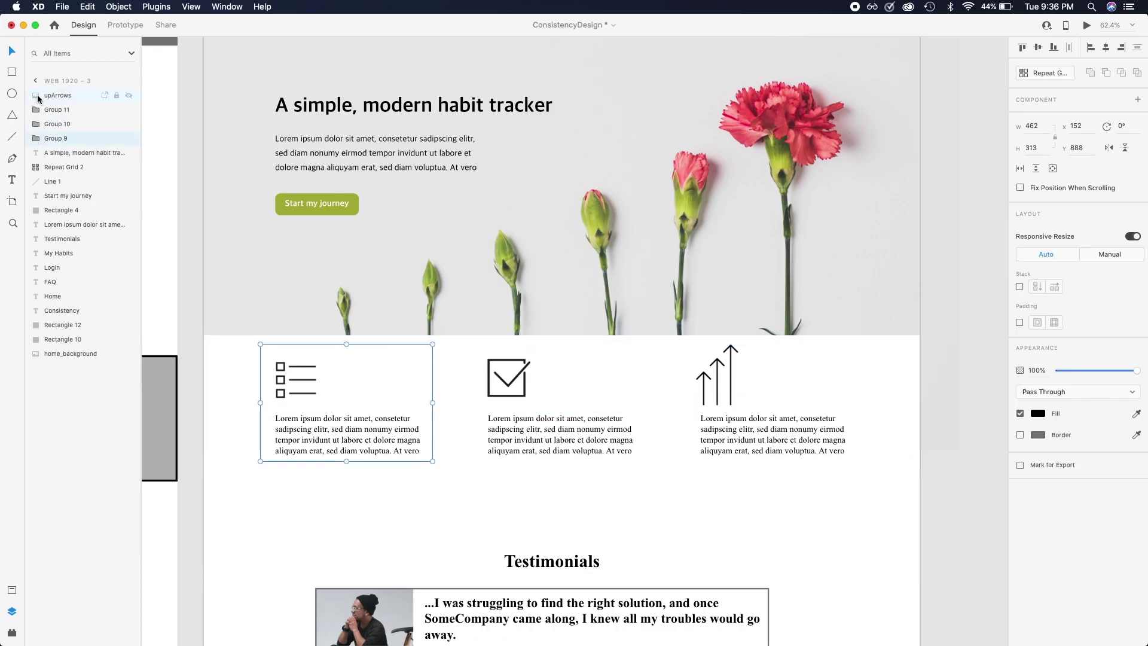
{"action": "left_click_drag", "start_coordinate": [56, 96], "coordinate": [57, 111]}
{"action": "left_click", "coordinate": [42, 96]}
{"action": "left_click", "coordinate": [36, 95]}
{"action": "left_click", "coordinate": [36, 110]}
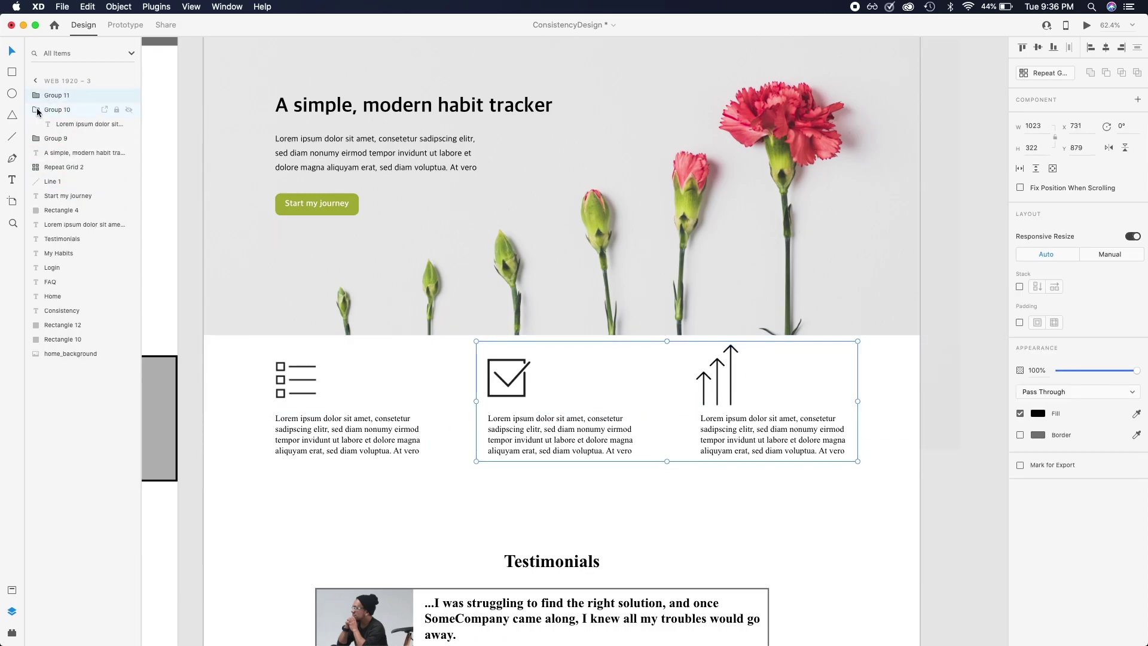
Step: Select Group 11, Group 10 and Group 9 together and move them down to about X 159, Y 927
{"action": "left_click", "coordinate": [35, 109]}
{"action": "left_click", "coordinate": [36, 109]}
{"action": "left_click", "coordinate": [36, 110]}
{"action": "left_click", "coordinate": [48, 121], "text": "shift"}
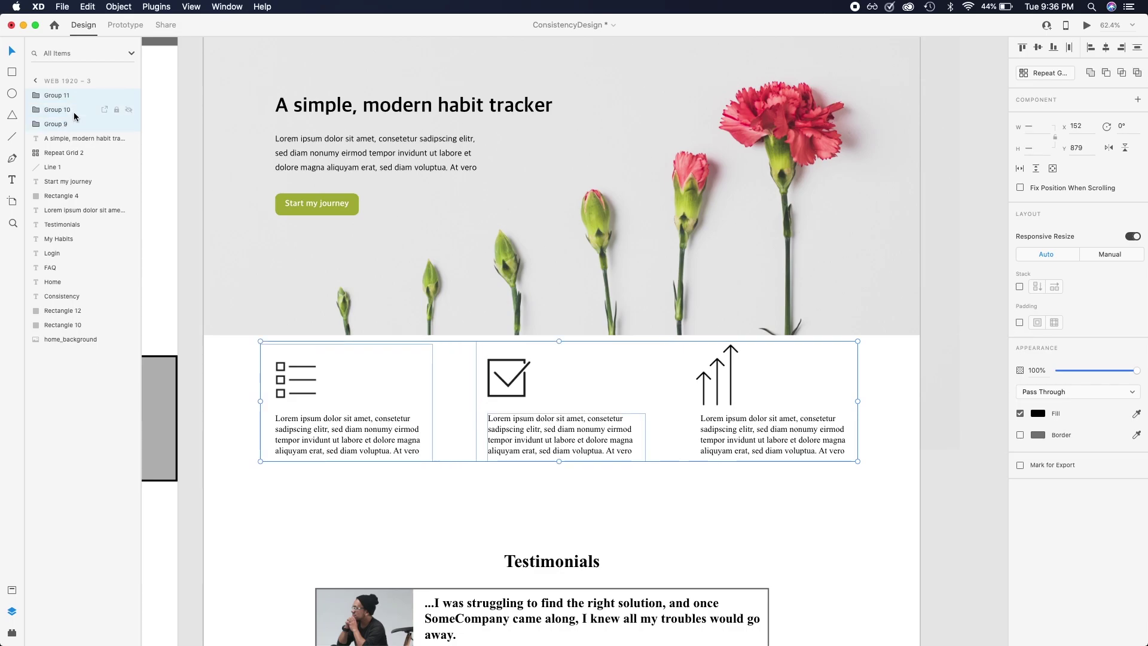
{"action": "left_click_drag", "start_coordinate": [515, 374], "coordinate": [516, 392]}
{"action": "left_click", "coordinate": [199, 183]}
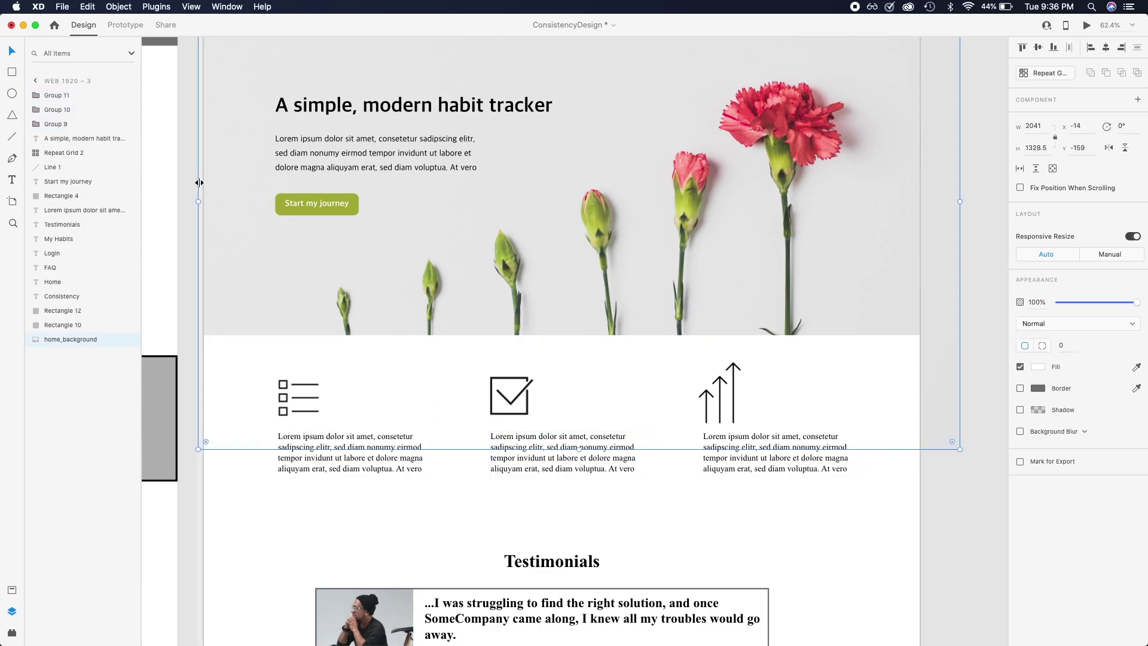
{"action": "left_click_drag", "start_coordinate": [203, 182], "coordinate": [273, 181]}
{"action": "scroll", "coordinate": [441, 391], "scroll_direction": "down", "scroll_amount": 4}
{"action": "scroll", "coordinate": [441, 391], "scroll_direction": "up", "scroll_amount": 7}
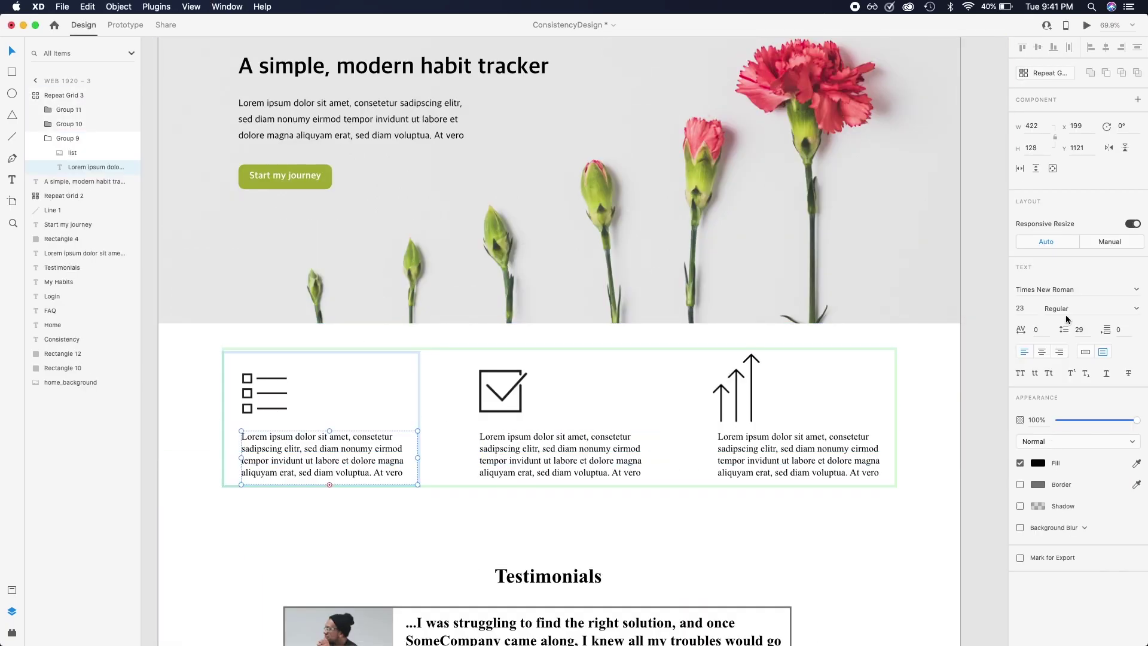
Step: Set the line spacing of the first feature text to 37
{"action": "left_click", "coordinate": [1079, 329]}
{"action": "key", "text": "Up"}
{"action": "key", "text": "Up"}
{"action": "key", "text": "Up"}
{"action": "key", "text": "Up"}
{"action": "key", "text": "Up"}
{"action": "key", "text": "Up"}
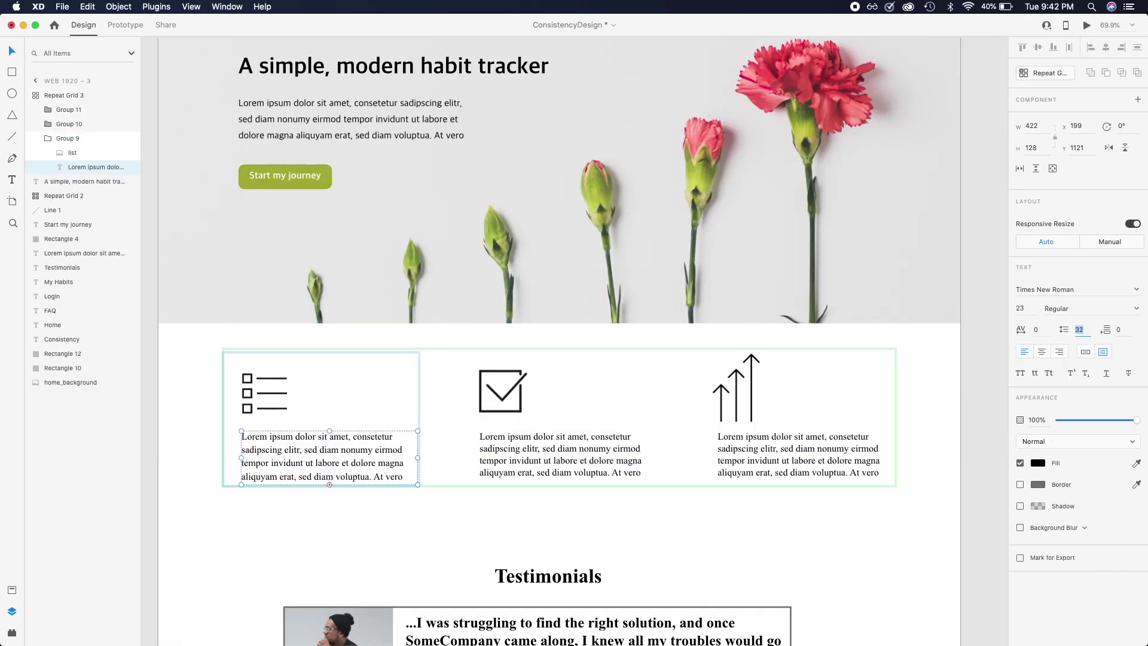
Step: Increase the line spacing of the first feature text to 39
{"action": "left_click", "coordinate": [350, 141]}
{"action": "double_click", "coordinate": [343, 435]}
{"action": "double_click", "coordinate": [343, 436]}
{"action": "left_click", "coordinate": [1078, 329]}
{"action": "key", "text": "Up"}
{"action": "key", "text": "Up"}
{"action": "left_click", "coordinate": [476, 463]}
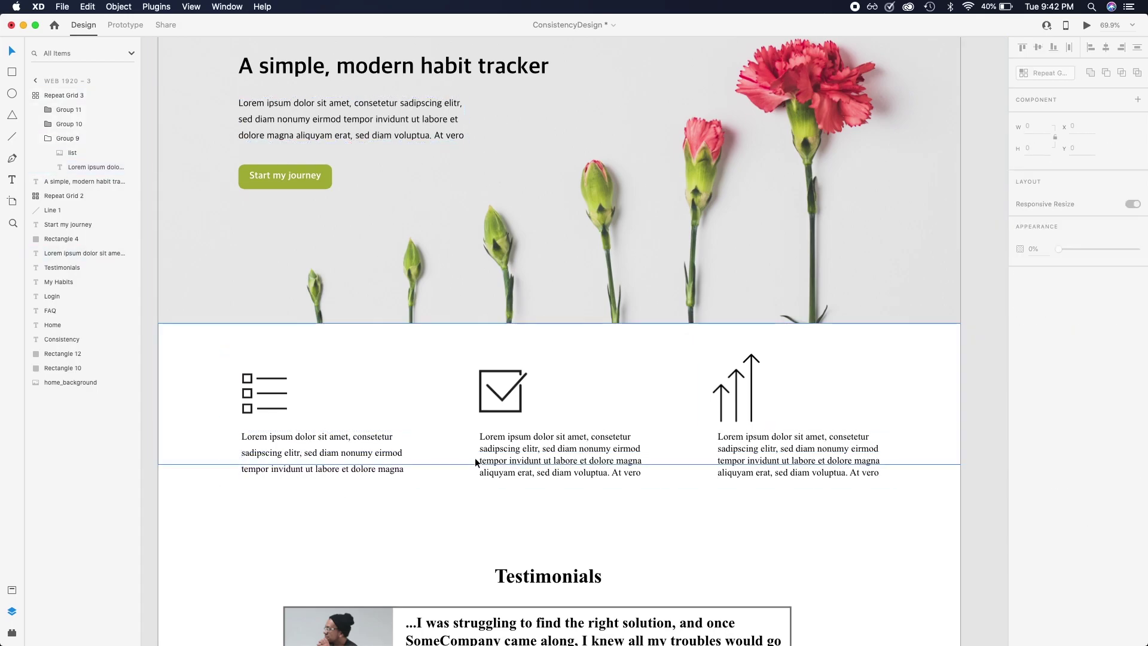
Step: Try to stretch the repeat grid and the first feature group downwards, then undo it
{"action": "left_click", "coordinate": [509, 470]}
{"action": "left_click_drag", "start_coordinate": [565, 486], "coordinate": [567, 496]}
{"action": "key", "text": "super+z"}
{"action": "scroll", "coordinate": [566, 506], "scroll_direction": "up", "scroll_amount": 3}
{"action": "double_click", "coordinate": [360, 355]}
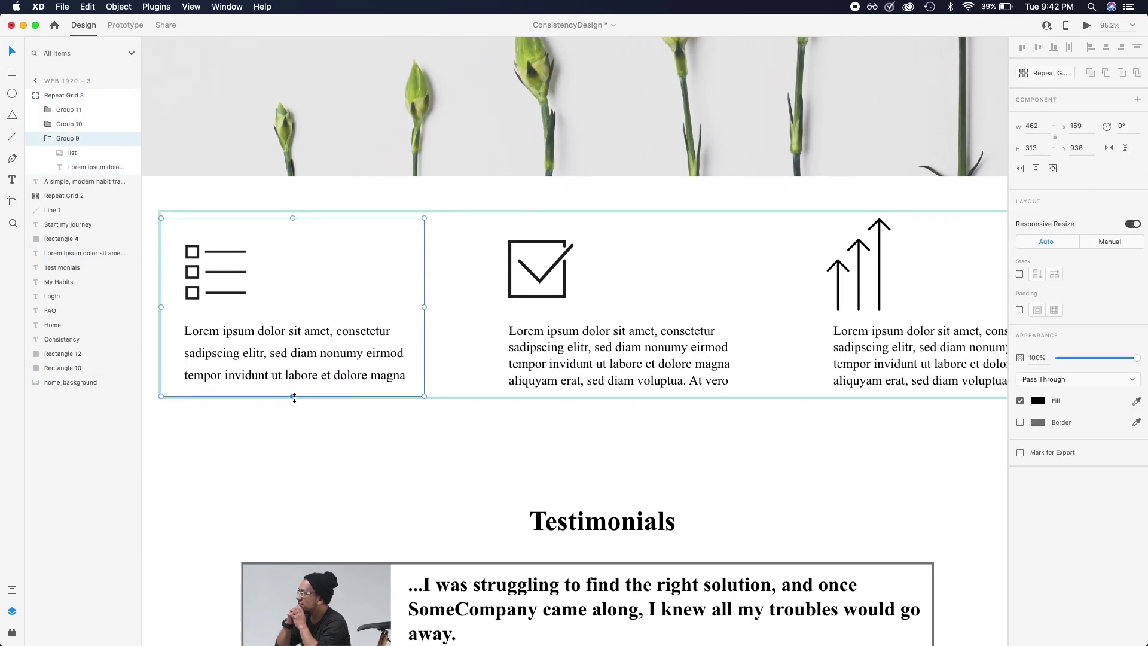
{"action": "left_click_drag", "start_coordinate": [294, 397], "coordinate": [292, 447]}
{"action": "key", "text": "super+z"}
Step: Undo the last line spacing change on the first feature text, redoing the steps that were undone too far
{"action": "left_click", "coordinate": [1002, 398]}
{"action": "scroll", "coordinate": [736, 404], "scroll_direction": "up", "scroll_amount": 2}
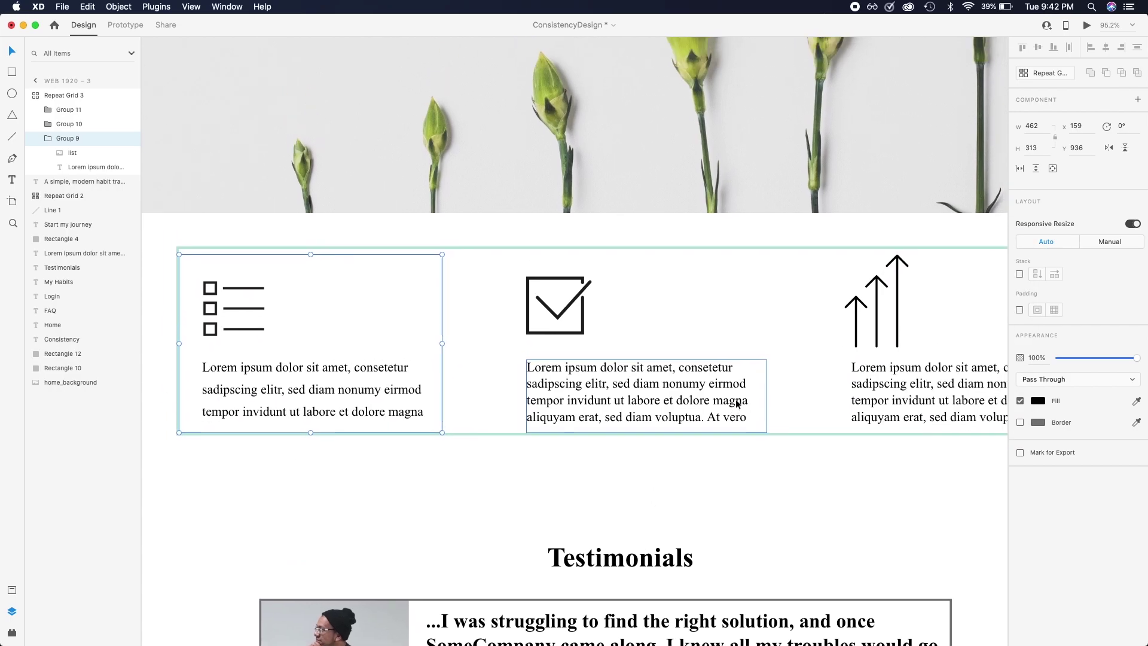
{"action": "scroll", "coordinate": [736, 404], "scroll_direction": "up", "scroll_amount": 1}
{"action": "scroll", "coordinate": [739, 409], "scroll_direction": "down", "scroll_amount": 2}
{"action": "double_click", "coordinate": [330, 409]}
{"action": "double_click", "coordinate": [330, 409]}
{"action": "key", "text": "Escape"}
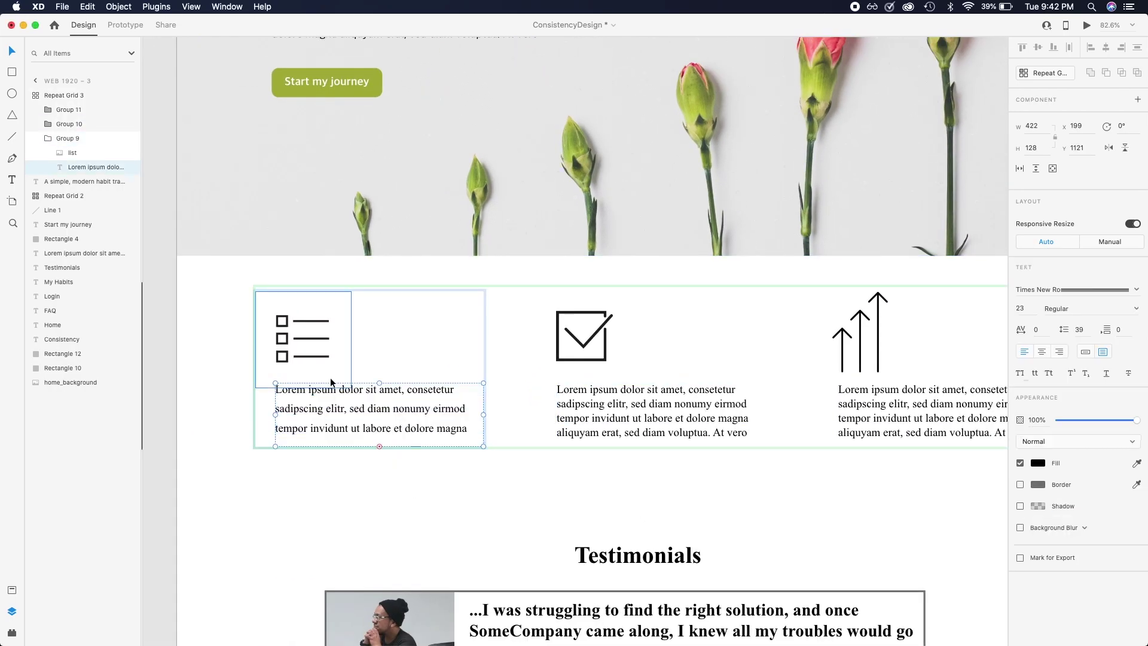
{"action": "key", "text": "super+z"}
{"action": "key", "text": "super+z"}
{"action": "key", "text": "super+z"}
{"action": "key", "text": "super+z"}
{"action": "key", "text": "super+z"}
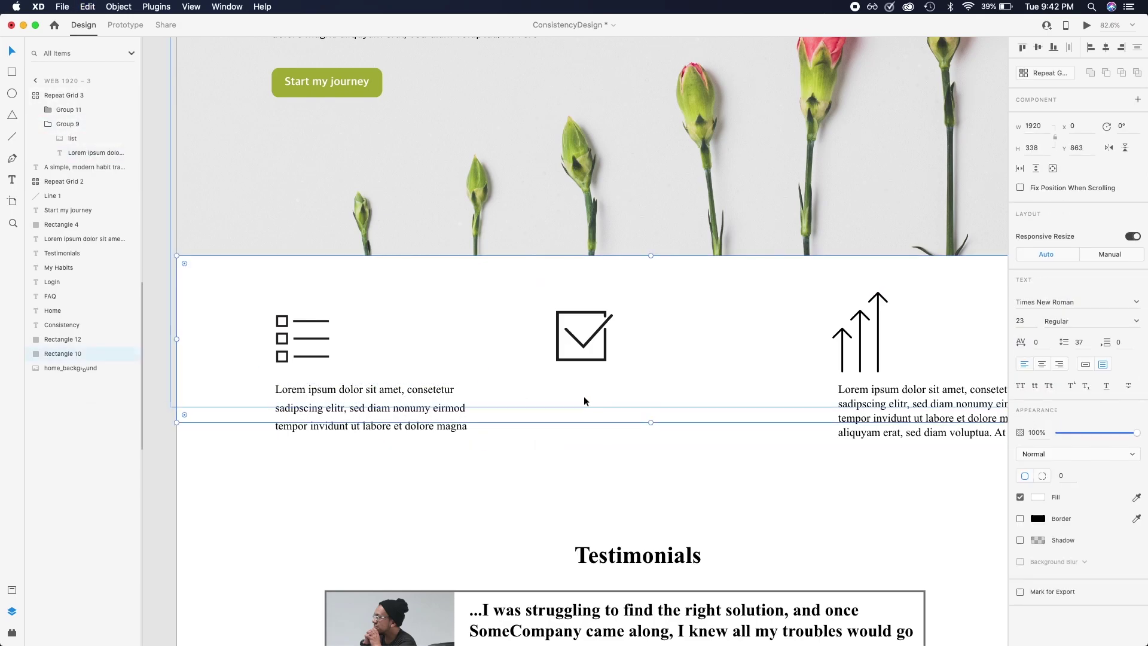
{"action": "key", "text": "super+shift+z"}
{"action": "key", "text": "super+shift+z"}
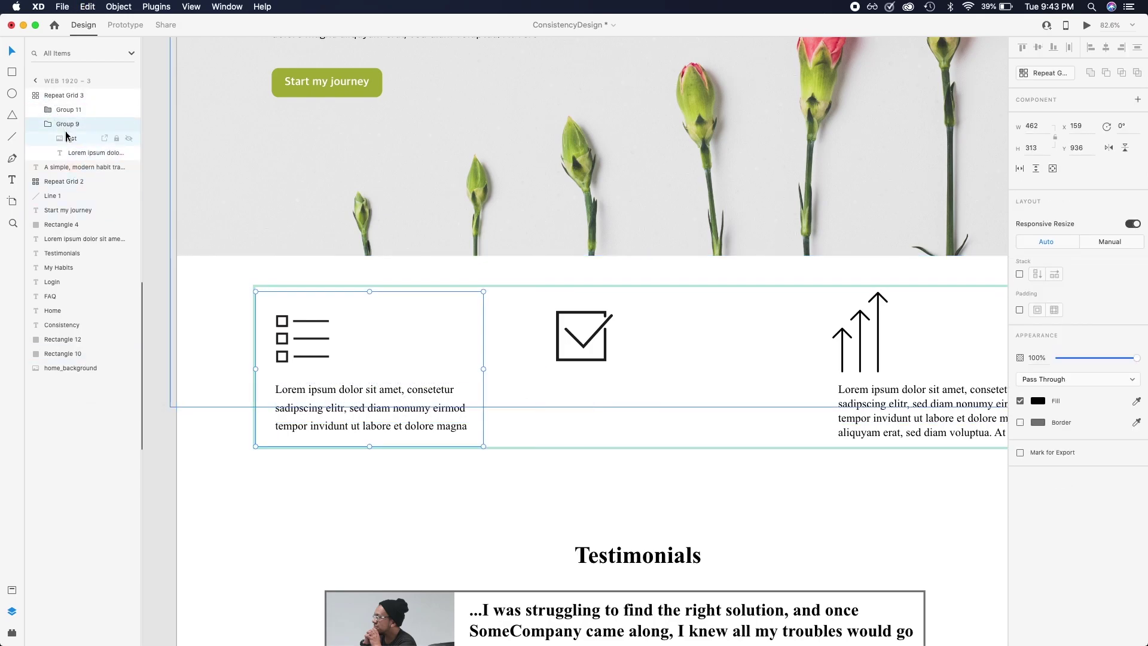
Step: Set the line spacing of the middle feature text in Group 10 to 39
{"action": "left_click", "coordinate": [49, 124]}
{"action": "left_click", "coordinate": [69, 138]}
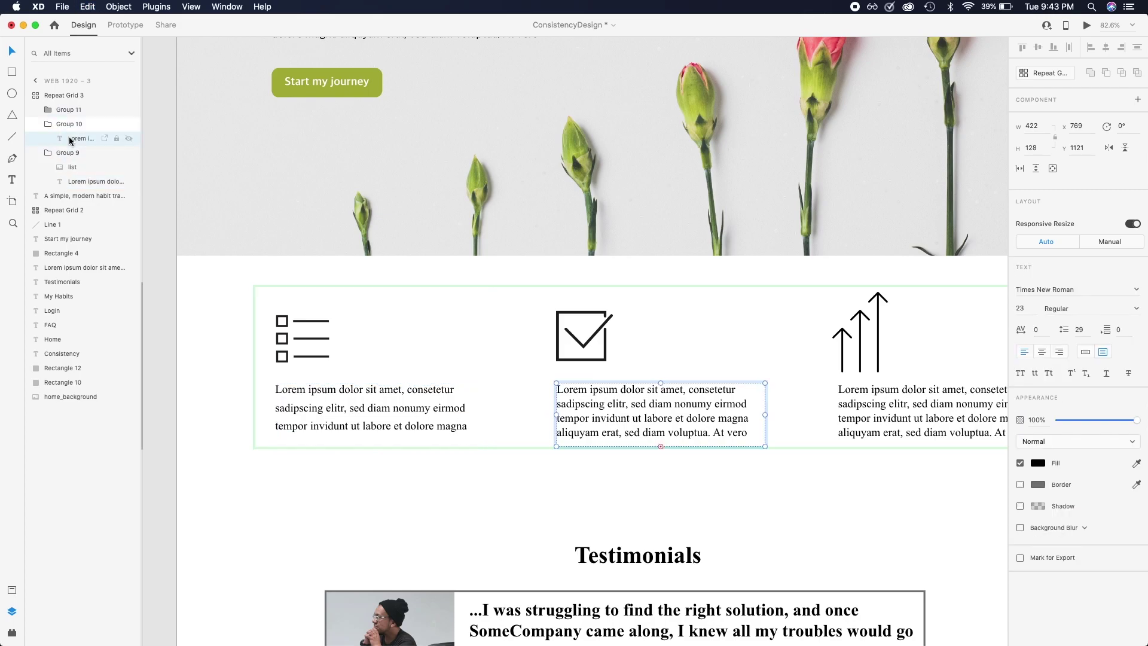
{"action": "double_click", "coordinate": [736, 405]}
{"action": "left_click", "coordinate": [1081, 328]}
{"action": "key", "text": "Return"}
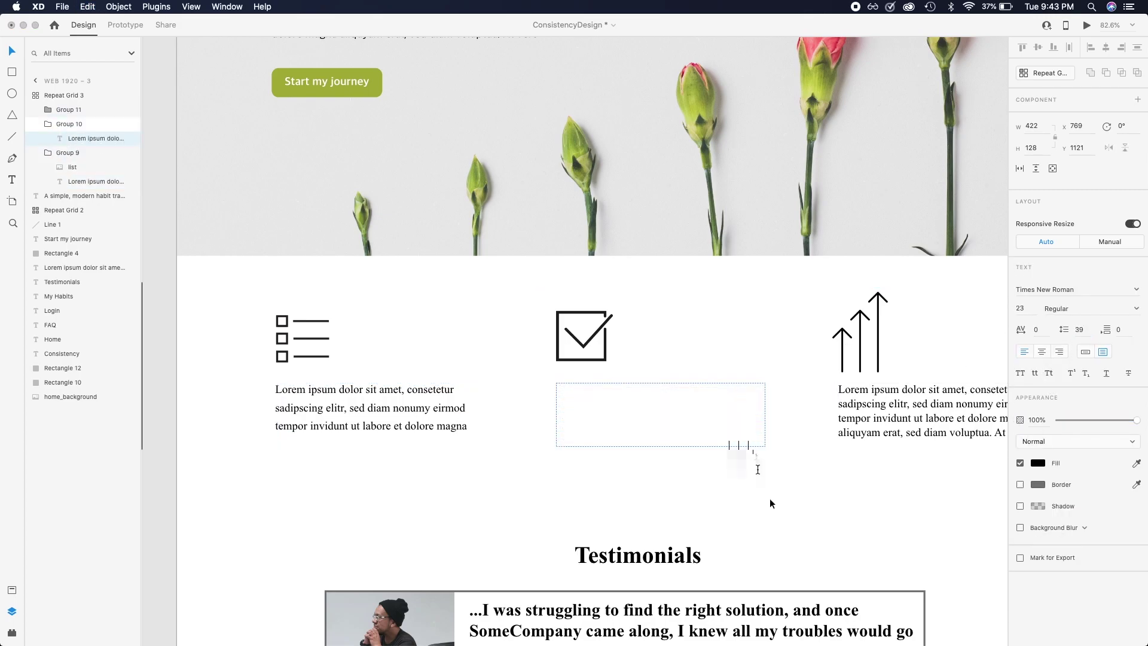
{"action": "left_click", "coordinate": [771, 502]}
Step: Set the line spacing of the third feature text in Group 11 to 39
{"action": "scroll", "coordinate": [771, 502], "scroll_direction": "right", "scroll_amount": 2}
{"action": "double_click", "coordinate": [789, 413]}
{"action": "double_click", "coordinate": [790, 413]}
{"action": "type", "text": "39"}
{"action": "key", "text": "Return"}
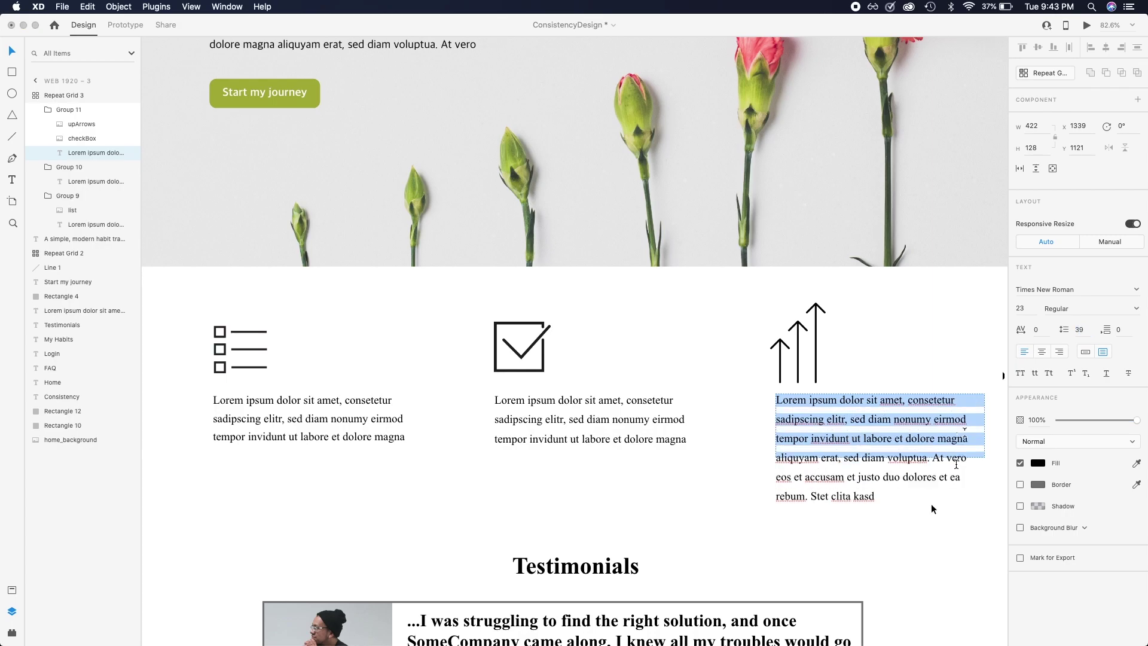
{"action": "key", "text": "Escape"}
Step: Change the font of the first feature text to a sans-serif typeface
{"action": "left_click", "coordinate": [402, 436]}
{"action": "left_click", "coordinate": [1137, 290]}
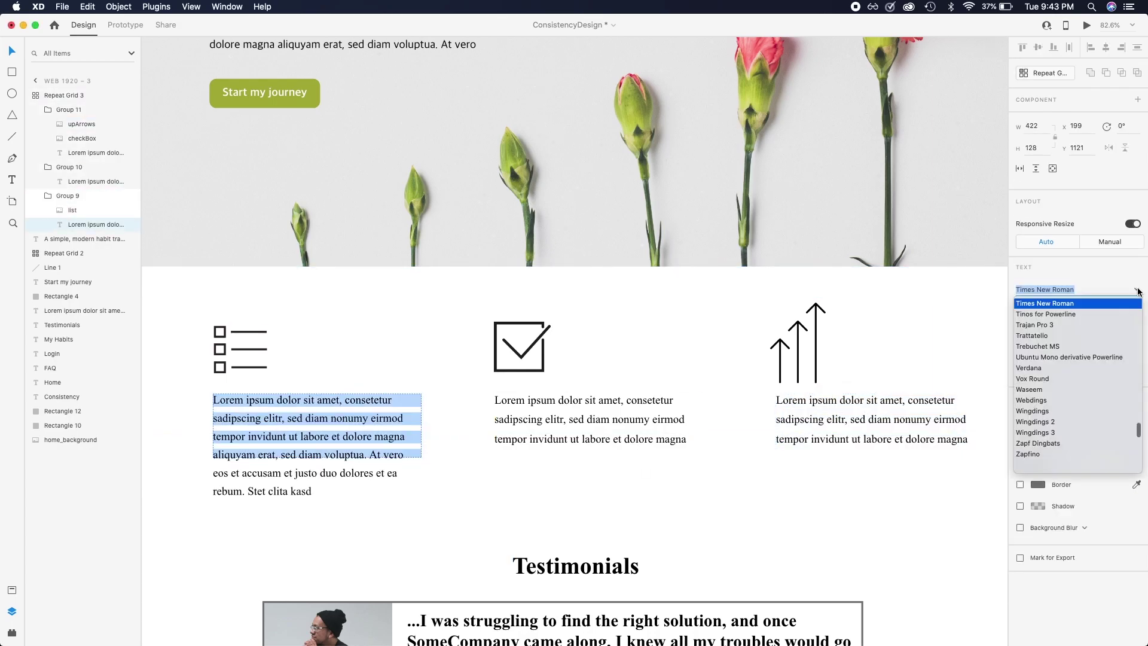
{"action": "scroll", "coordinate": [1070, 384], "scroll_direction": "down", "scroll_amount": 5}
{"action": "left_click", "coordinate": [1073, 353]}
{"action": "key", "text": "Tab"}
{"action": "left_click", "coordinate": [1106, 289]}
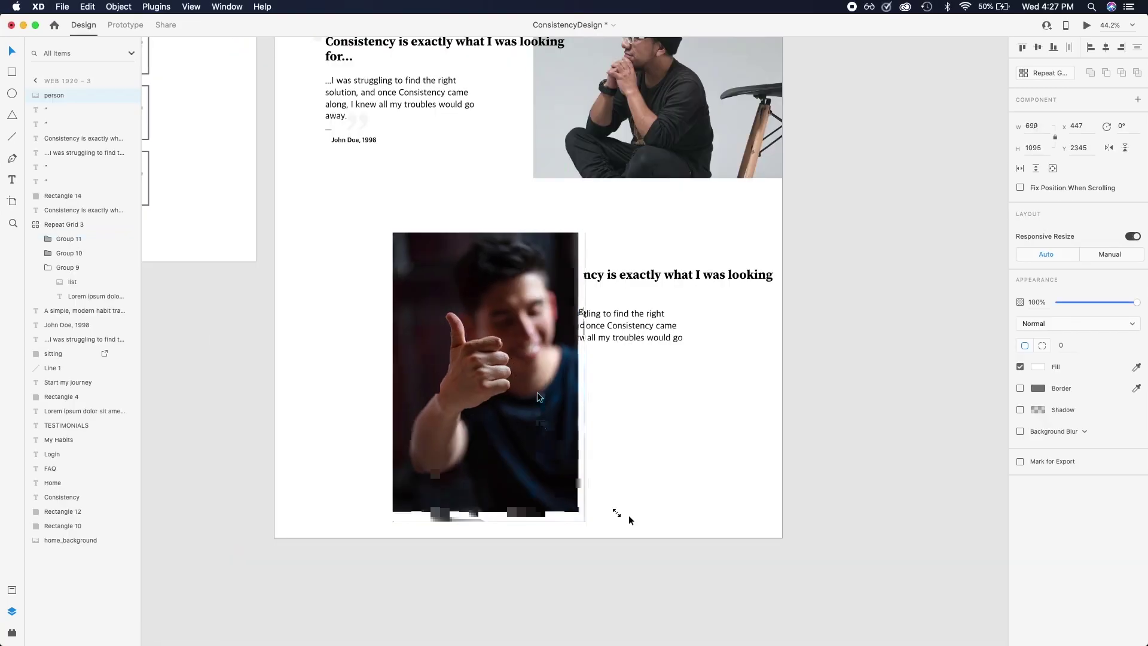
Step: Place the person photo beside the second testimonial and cover its lower part with a borderless white rectangle about 826 by 374 px
{"action": "left_click_drag", "start_coordinate": [537, 392], "coordinate": [421, 327]}
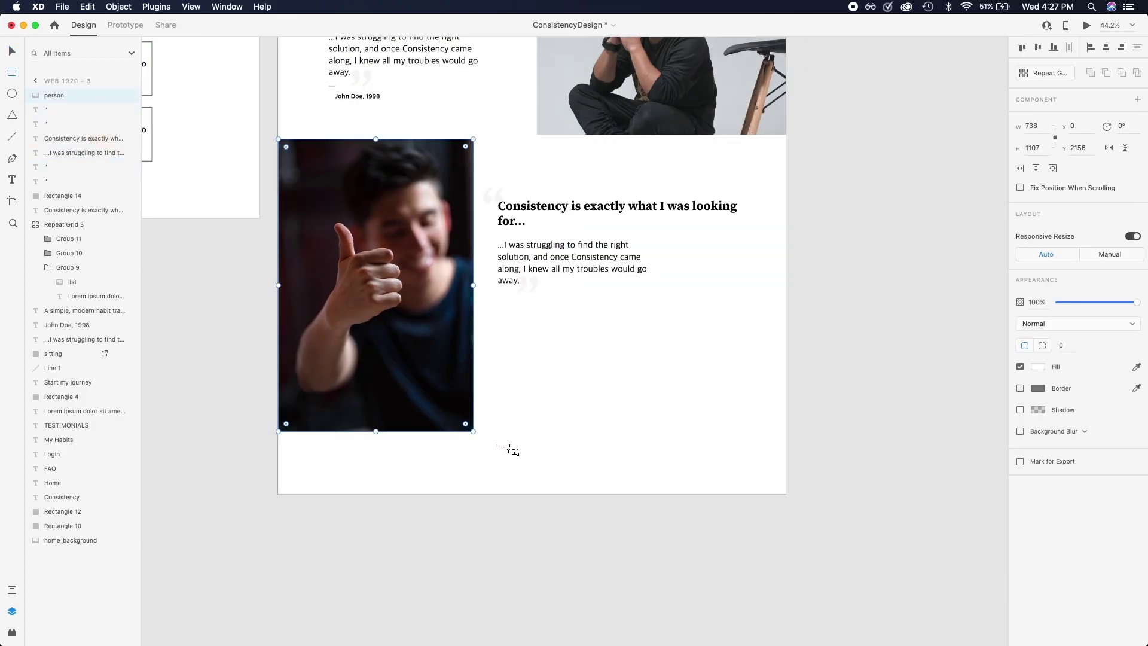
{"action": "left_click_drag", "start_coordinate": [491, 445], "coordinate": [274, 345]}
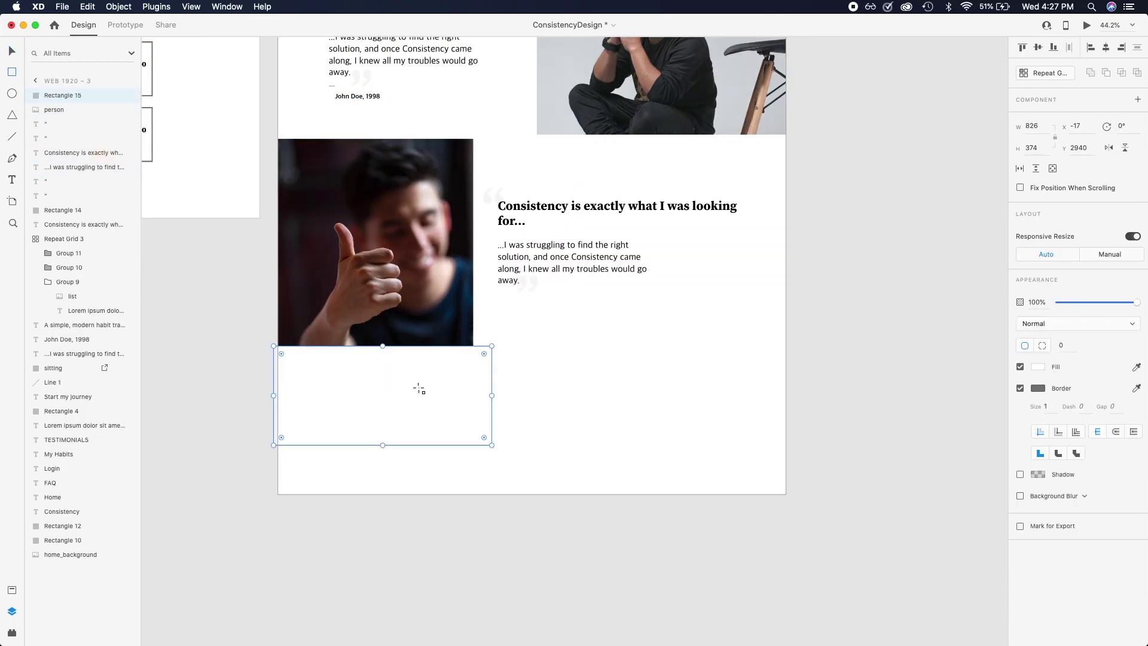
{"action": "left_click", "coordinate": [1020, 388]}
{"action": "left_click", "coordinate": [11, 51]}
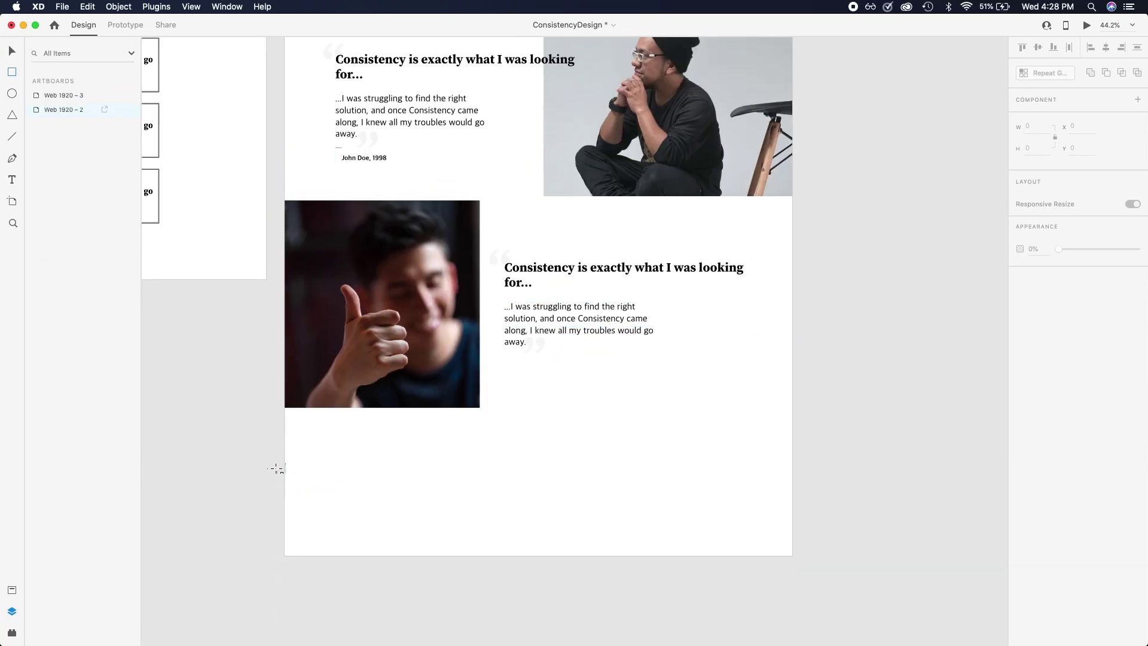
Step: Draw a full-width footer rectangle of about 1920 by 341 px at the page bottom and fill it light grey
{"action": "mouse_move", "coordinate": [285, 465]}
{"action": "left_mouse_down"}
{"action": "mouse_move", "coordinate": [678, 592]}
{"action": "mouse_move", "coordinate": [792, 556]}
{"action": "left_mouse_up"}
{"action": "scroll", "coordinate": [825, 198], "scroll_direction": "down", "scroll_amount": 5}
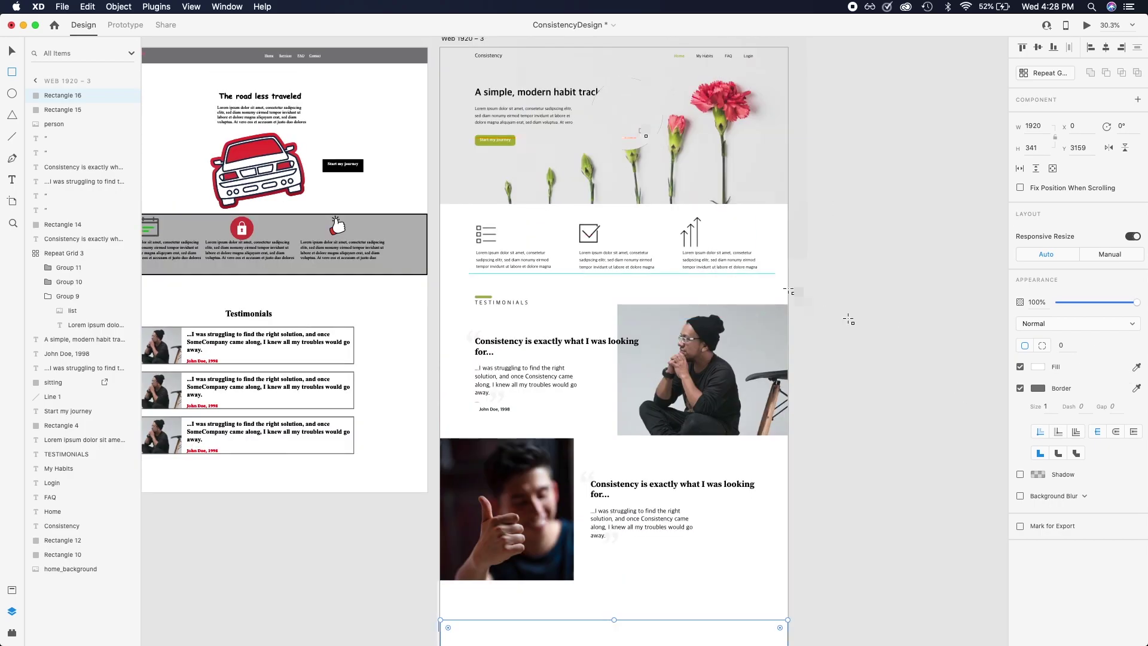
{"action": "scroll", "coordinate": [849, 335], "scroll_direction": "down", "scroll_amount": 3}
{"action": "left_click", "coordinate": [851, 380]}
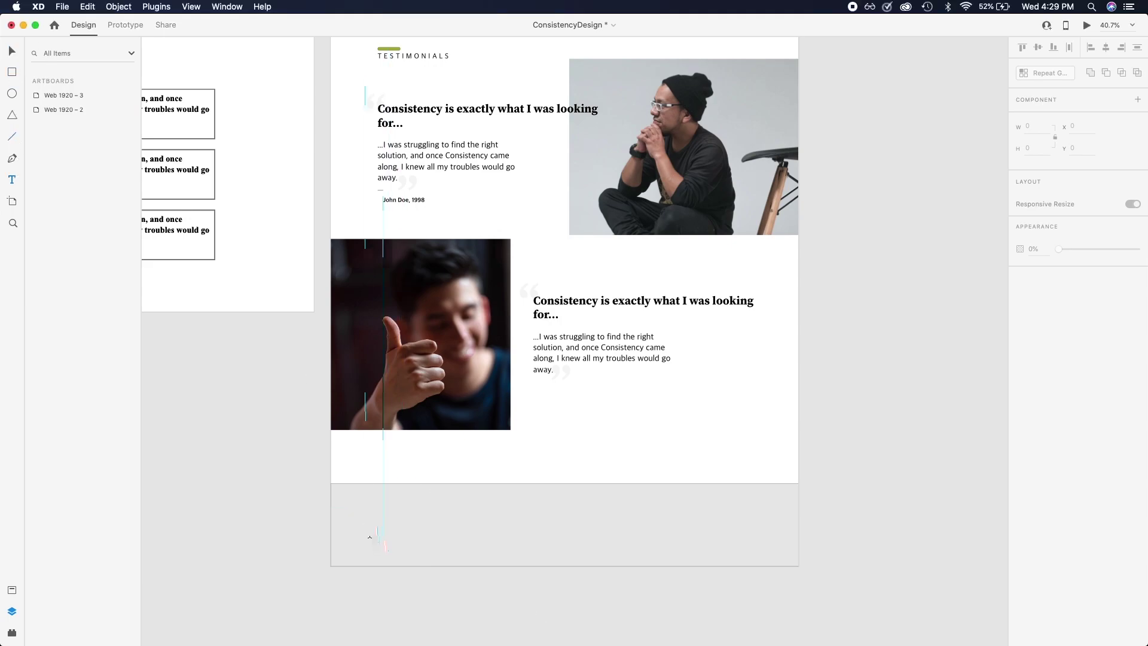
Step: Add the text "Copyright" to the footer and set its font to Apple SD Gothic Neo
{"action": "left_click_drag", "start_coordinate": [377, 534], "coordinate": [426, 546]}
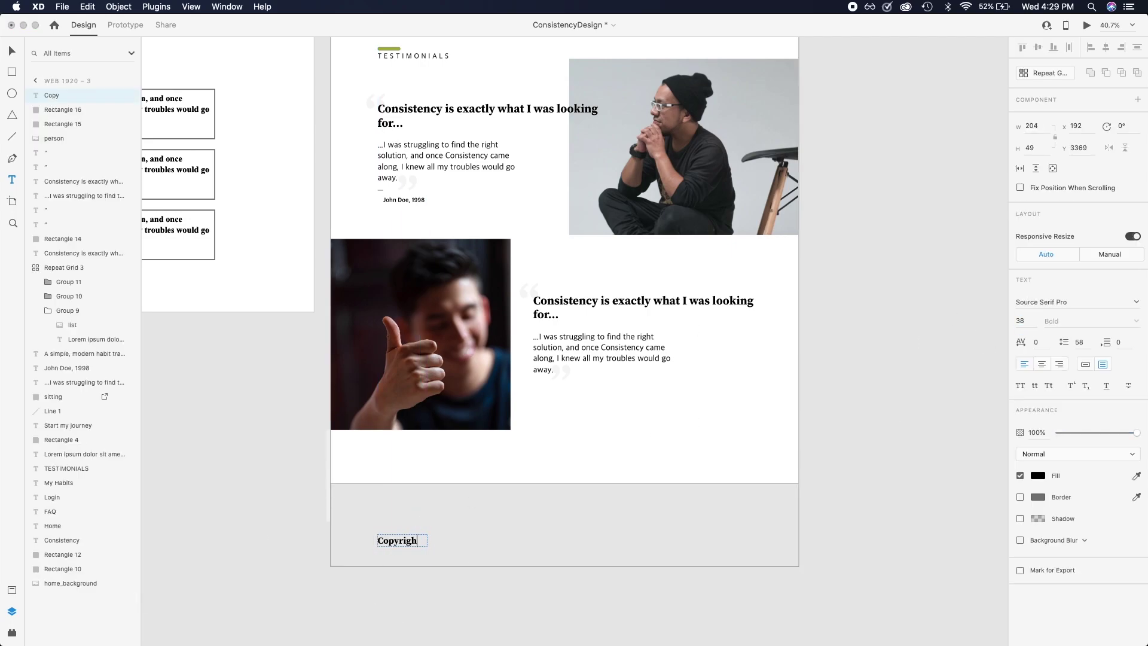
{"action": "left_click", "coordinate": [1137, 302]}
{"action": "scroll", "coordinate": [1079, 410], "scroll_direction": "up", "scroll_amount": 10}
{"action": "left_click", "coordinate": [1079, 442]}
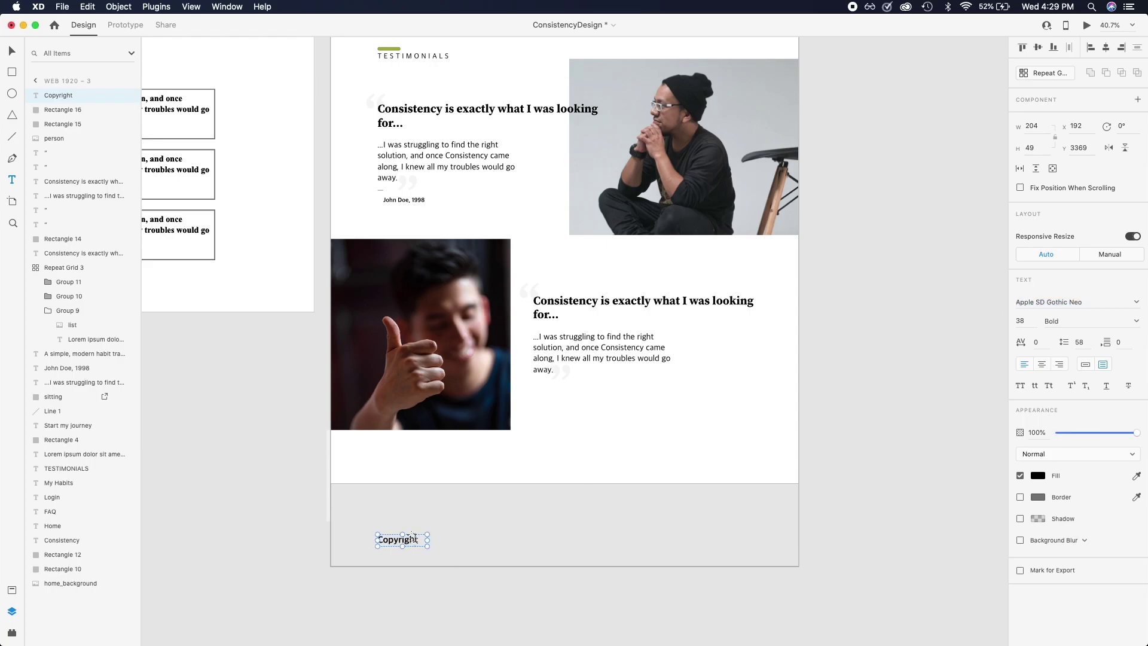
{"action": "key", "text": "Escape"}
Step: Move the Copyright text to about X 141, Y 3305 in the footer and lower its opacity to about 51%
{"action": "left_click_drag", "start_coordinate": [413, 540], "coordinate": [400, 527]}
{"action": "left_click_drag", "start_coordinate": [1105, 432], "coordinate": [1099, 432]}
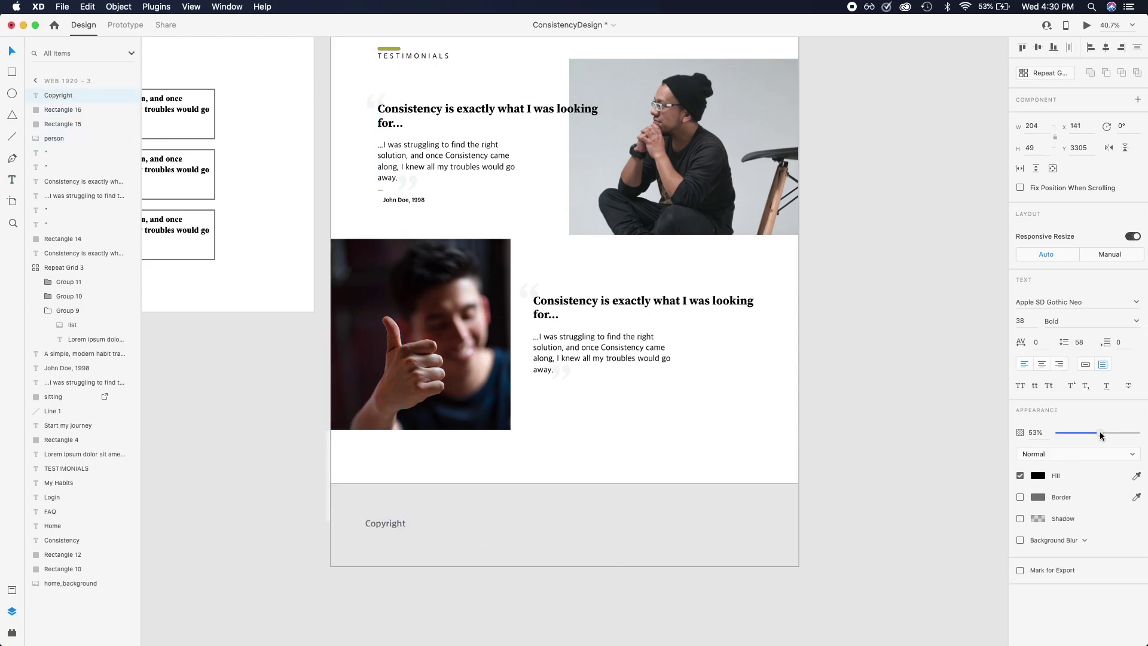
{"action": "left_click", "coordinate": [596, 540]}
Step: Duplicate the Copyright text beside itself in the footer and change the copy to "Privacy Policy"
{"action": "left_click_drag", "start_coordinate": [387, 524], "coordinate": [460, 524]}
{"action": "double_click", "coordinate": [461, 523]}
{"action": "type", "text": "Privacy Policy"}
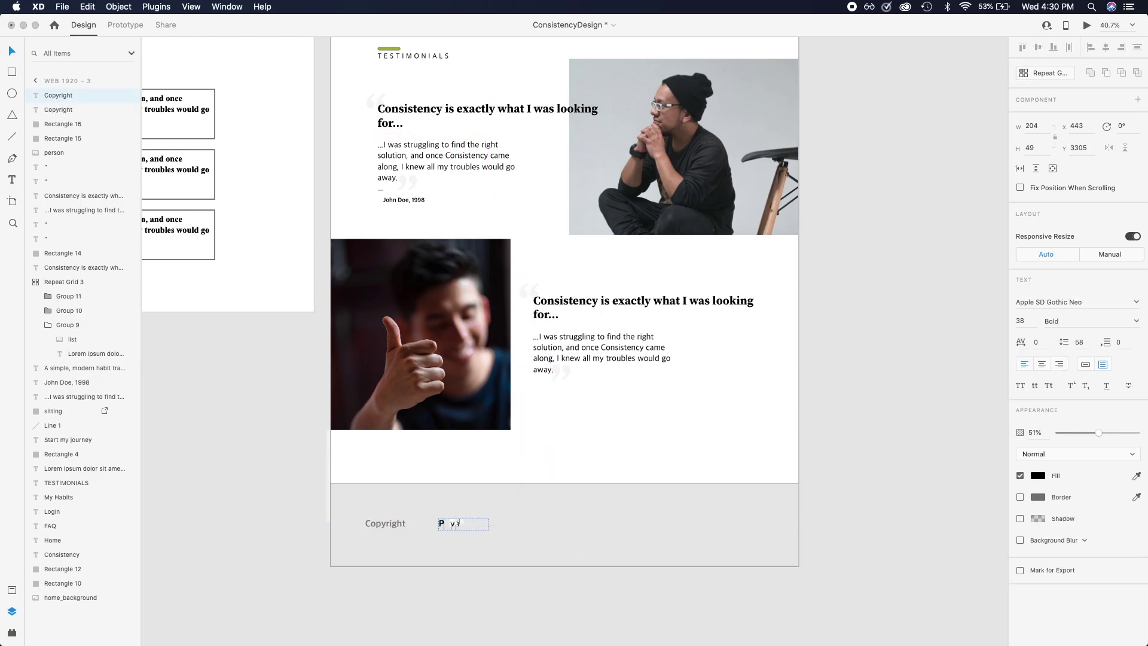
Step: Duplicate the Privacy Policy text beside itself in the footer and change the copy to "2020 Taha's Code Camp"
{"action": "left_click_drag", "start_coordinate": [485, 527], "coordinate": [569, 526]}
{"action": "double_click", "coordinate": [568, 526]}
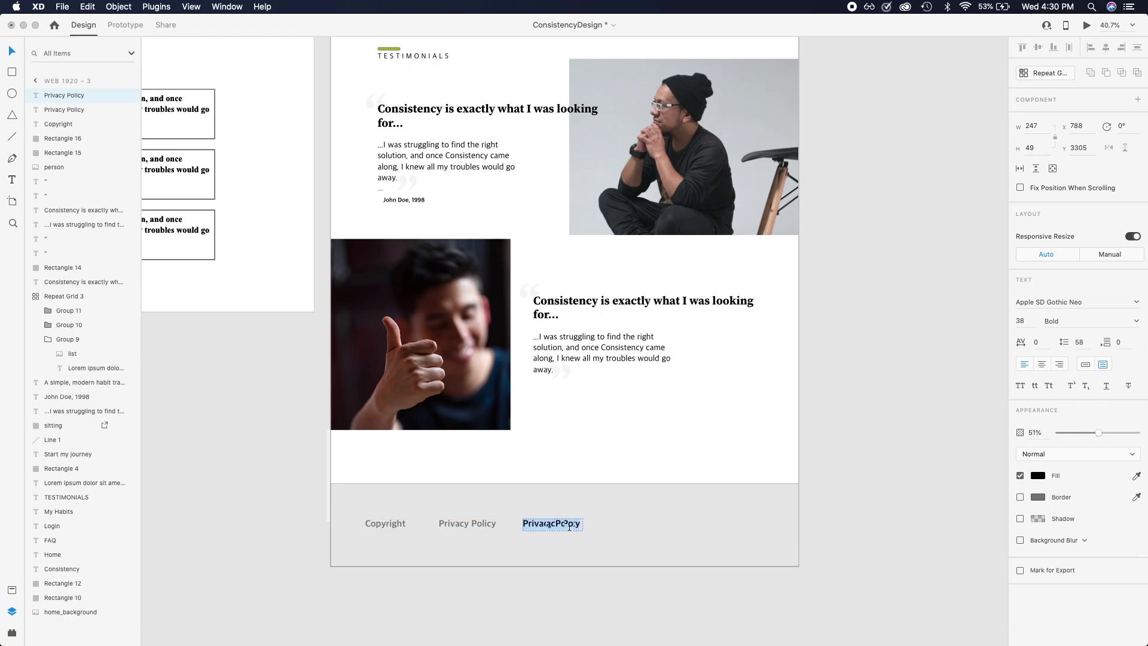
{"action": "type", "text": "2020 Taha's Code Camp"}
{"action": "key", "text": "Escape"}
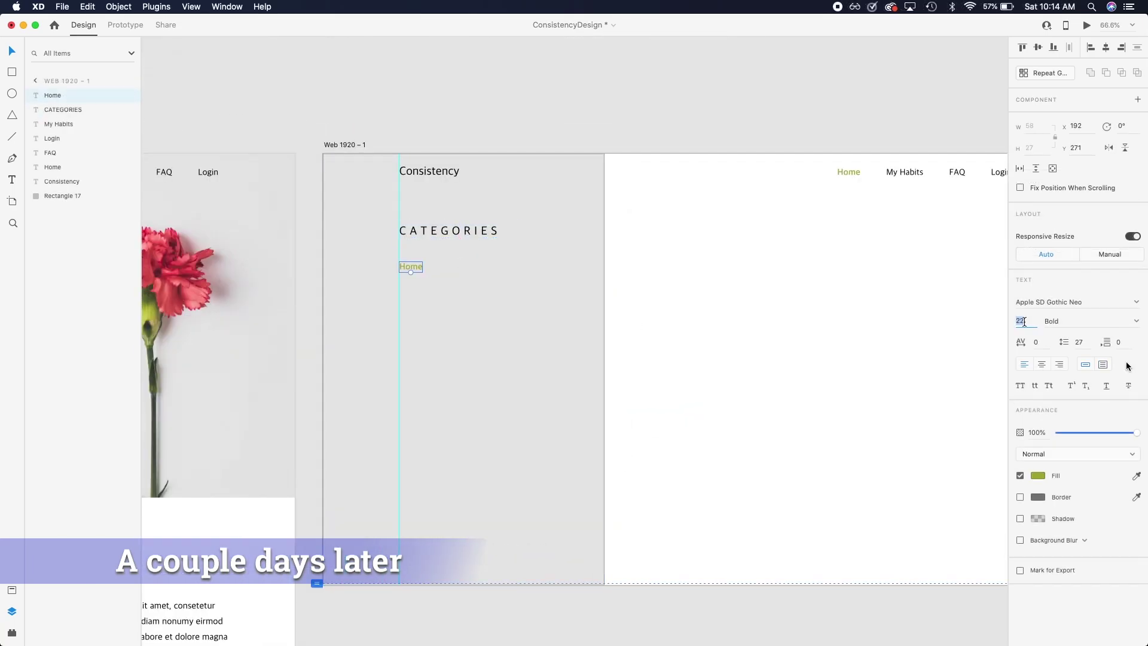
Step: Set up the Athletics and School entries beneath the CATEGORIES heading on the Web 1920 – 1 artboard
{"action": "key", "text": "Down"}
{"action": "left_click_drag", "start_coordinate": [423, 316], "coordinate": [417, 370]}
{"action": "double_click", "coordinate": [427, 300]}
{"action": "type", "text": "School"}
{"action": "key", "text": "Escape"}
Step: Add copies of the category entry below School, named Creativity, Family and Eating
{"action": "key", "text": "super+v"}
{"action": "double_click", "coordinate": [427, 366]}
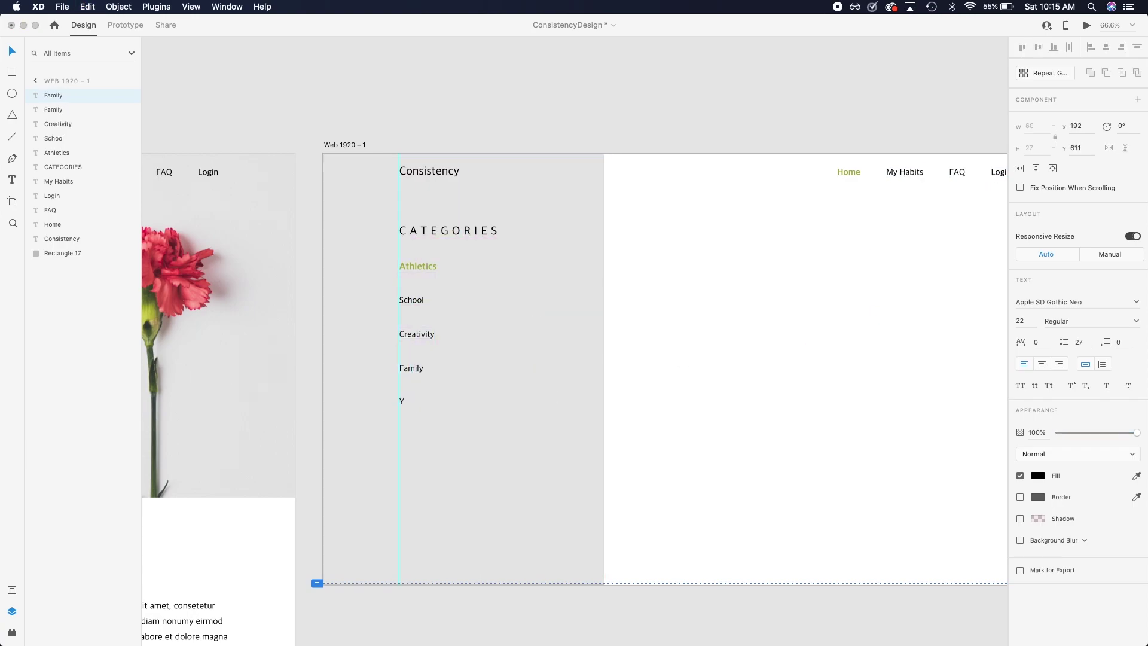
{"action": "left_click", "coordinate": [648, 407]}
Step: Duplicate the CATEGORIES heading into the white content area and change the copy to "ATHLETICS"
{"action": "scroll", "coordinate": [648, 407], "scroll_direction": "right", "scroll_amount": 3}
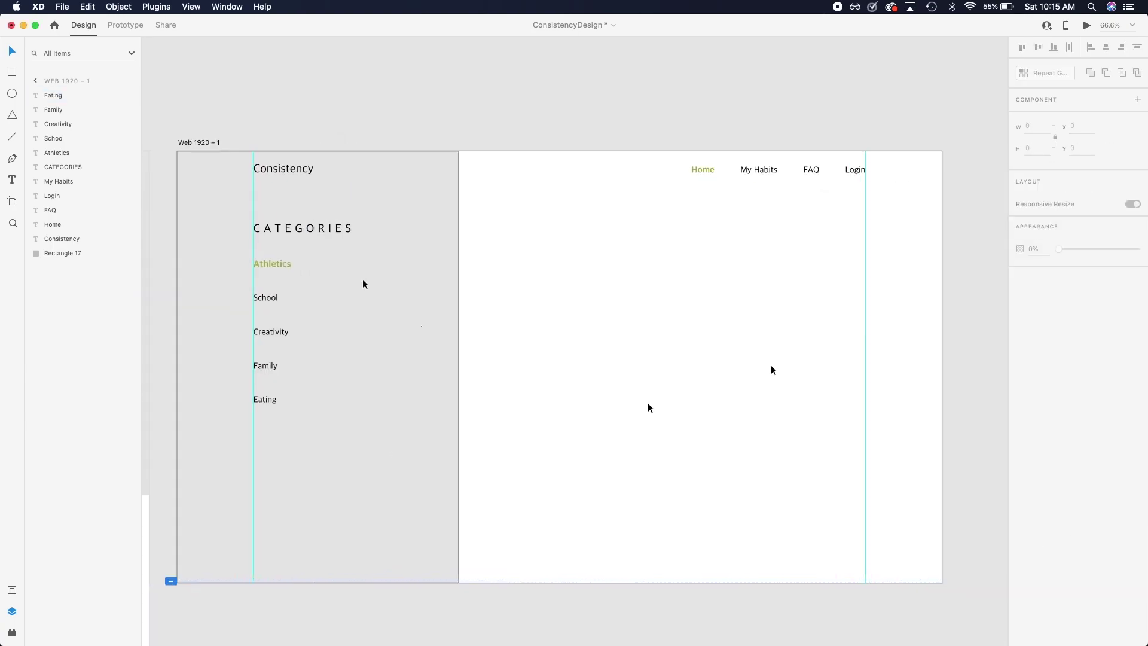
{"action": "left_click_drag", "start_coordinate": [325, 228], "coordinate": [584, 228]}
{"action": "double_click", "coordinate": [584, 228]}
{"action": "type", "text": "A"}
{"action": "left_click", "coordinate": [597, 228]}
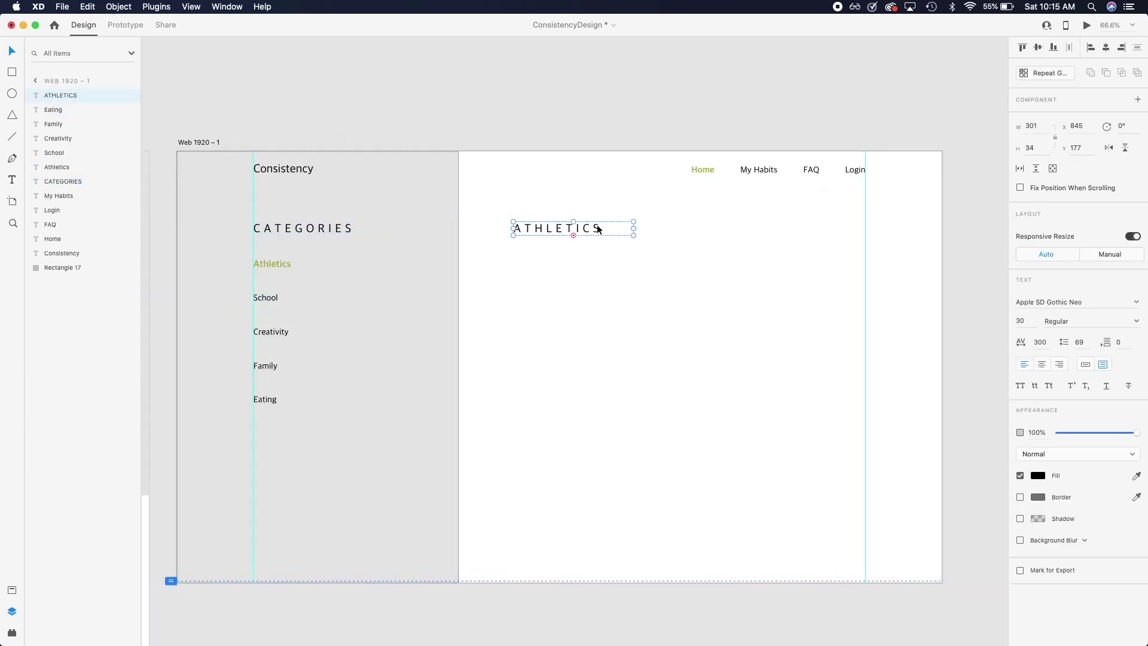
Step: Move the ATHLETICS heading in the content area to about X 932 and underline it
{"action": "scroll", "coordinate": [597, 227], "scroll_direction": "up", "scroll_amount": 3}
{"action": "scroll", "coordinate": [653, 239], "scroll_direction": "left", "scroll_amount": 2}
{"action": "left_click_drag", "start_coordinate": [722, 246], "coordinate": [783, 247]}
{"action": "scroll", "coordinate": [785, 246], "scroll_direction": "down", "scroll_amount": 5}
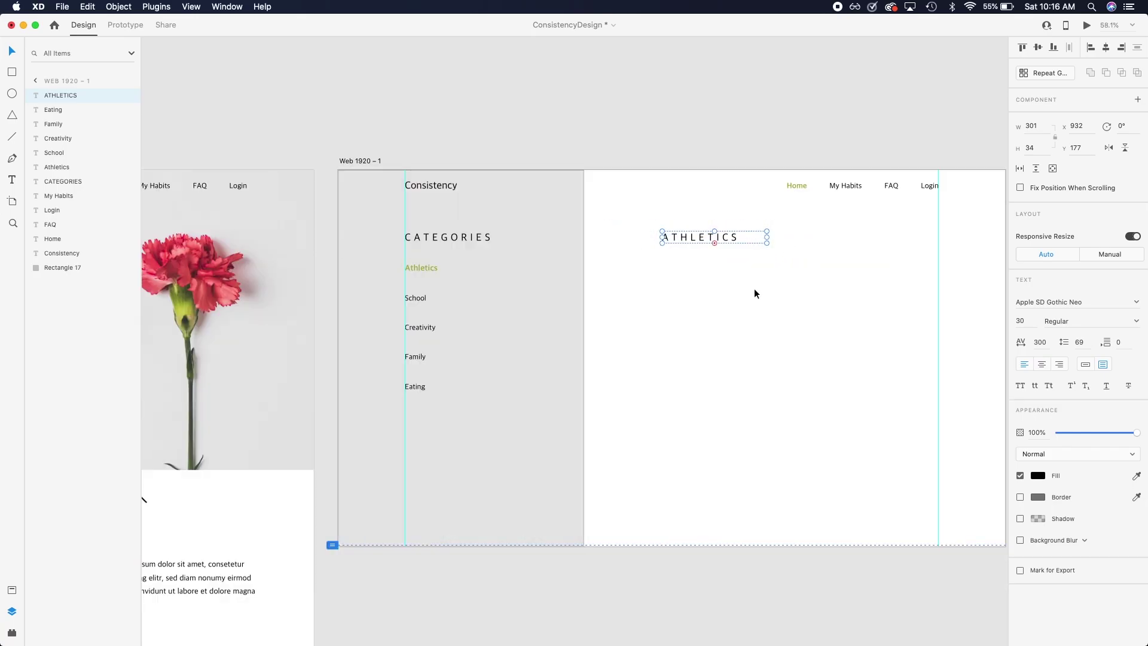
{"action": "scroll", "coordinate": [756, 290], "scroll_direction": "up", "scroll_amount": 3}
{"action": "key", "text": "super+u"}
{"action": "left_click", "coordinate": [647, 283]}
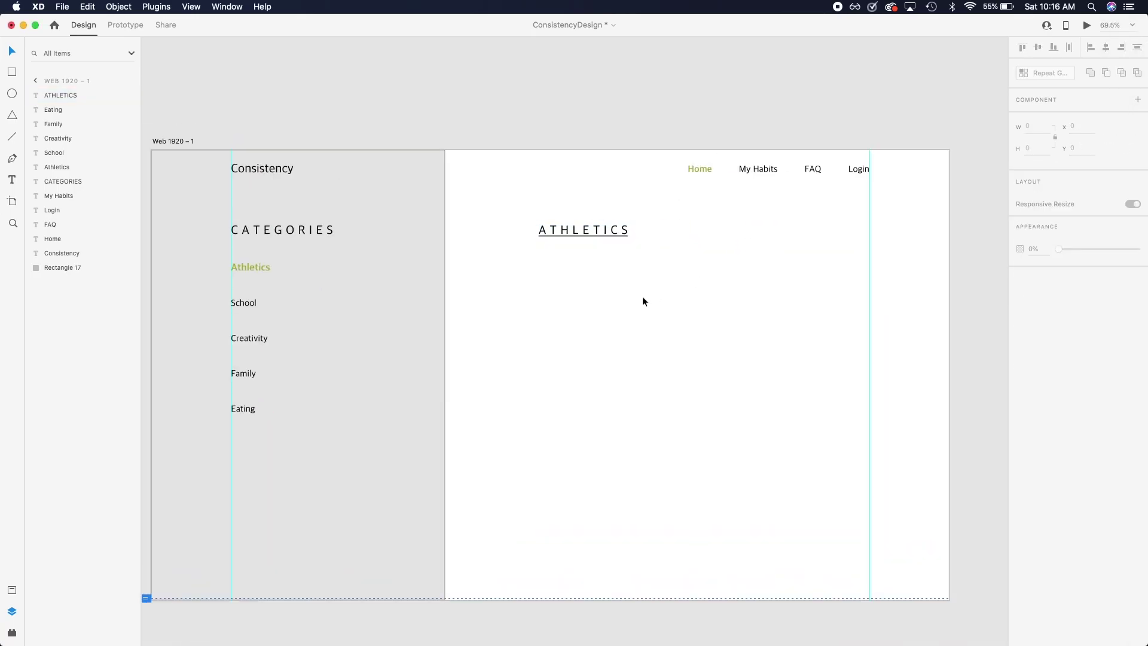
Step: Place a circled plus icon beside the CATEGORIES heading in the grey sidebar
{"action": "scroll", "coordinate": [674, 308], "scroll_direction": "left", "scroll_amount": 2}
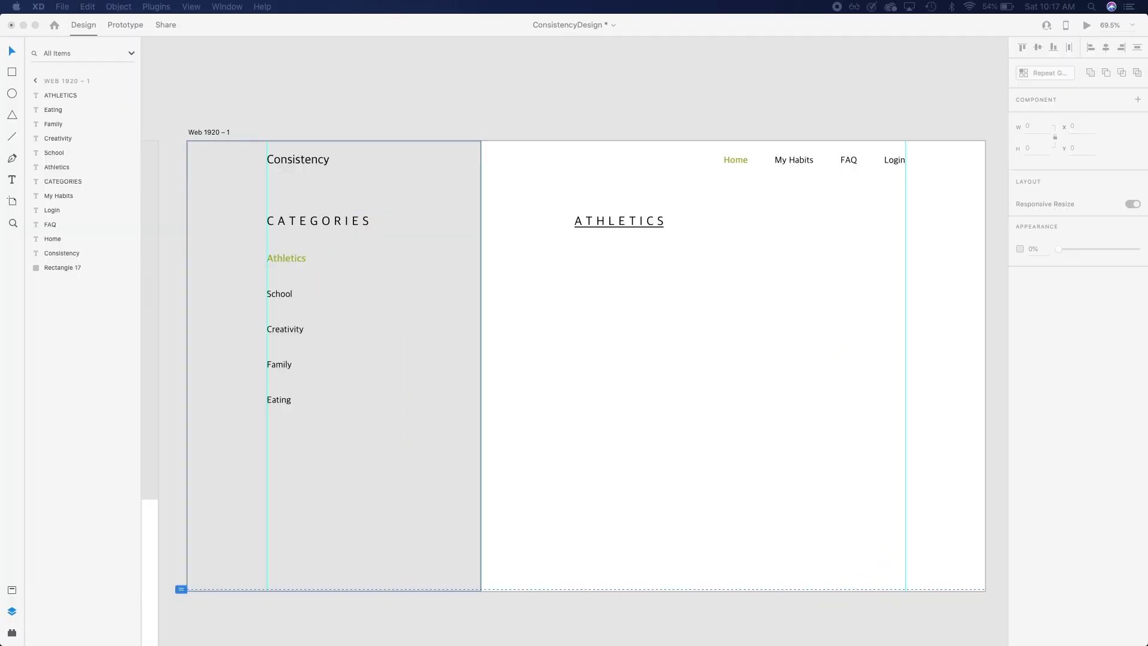
{"action": "left_click_drag", "start_coordinate": [684, 308], "coordinate": [404, 333]}
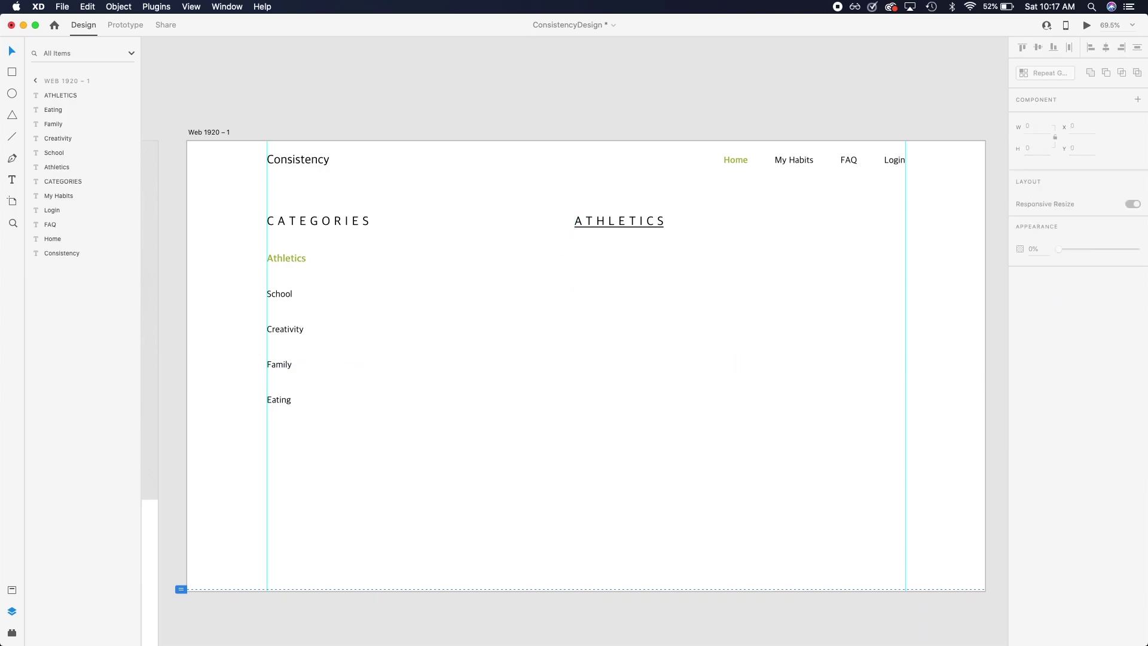
{"action": "key", "text": "super+Tab"}
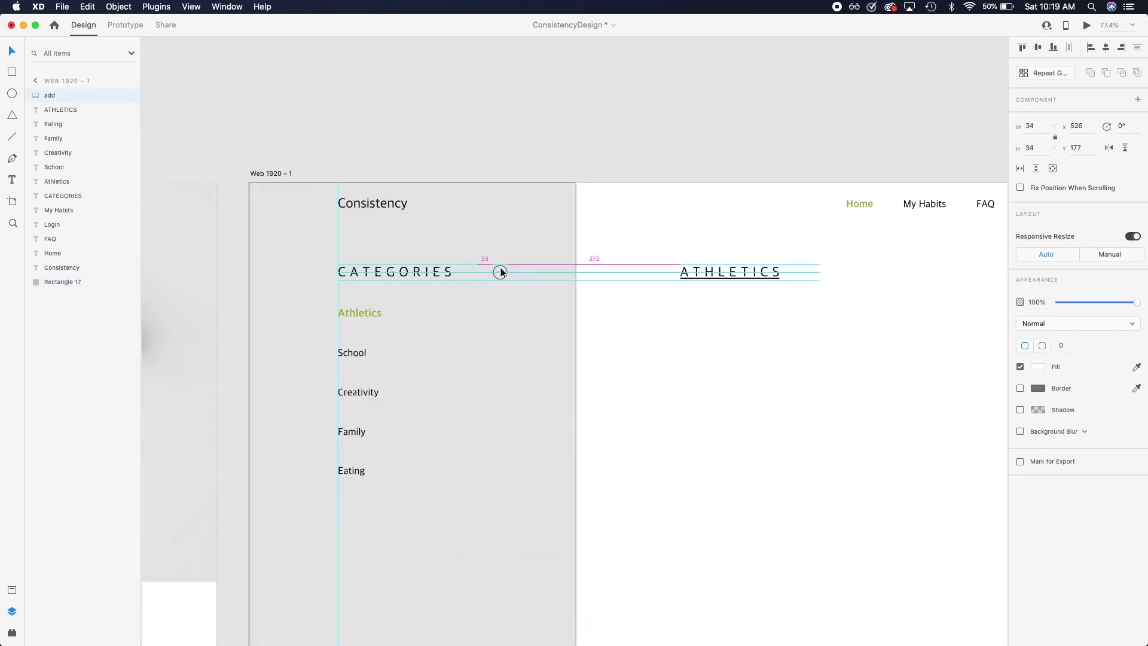
{"action": "left_click_drag", "start_coordinate": [500, 272], "coordinate": [490, 268]}
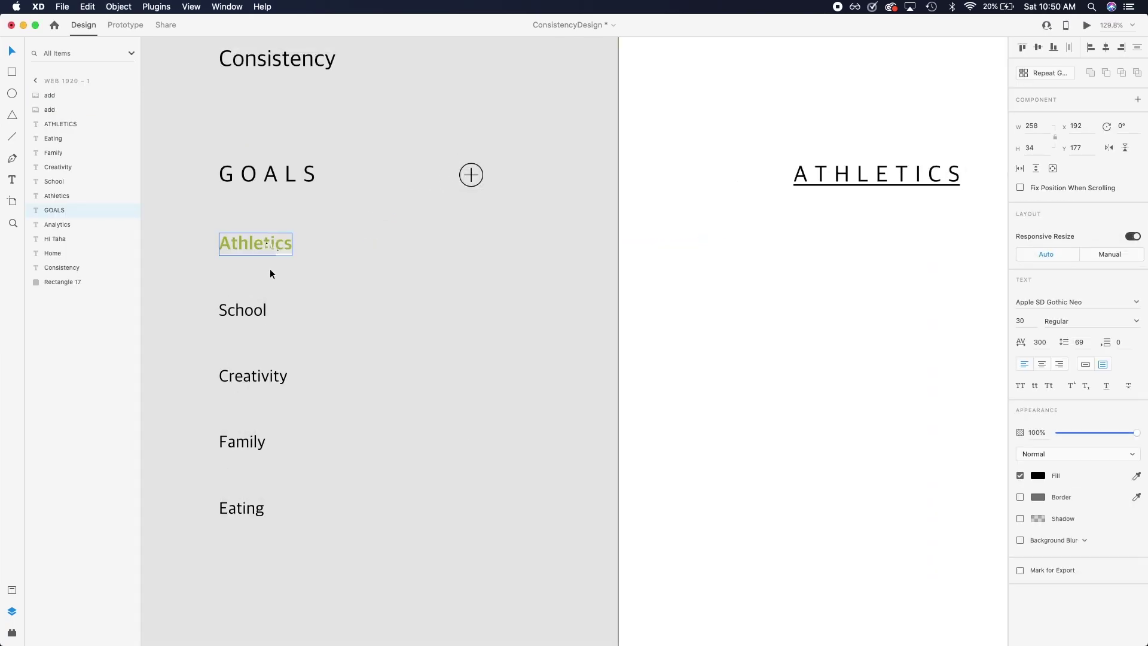
Step: Change the green Athletics entry to "Lose weight" and retitle the underlined content heading as "LOSE WEIGHT"
{"action": "type", "text": "Lose weight"}
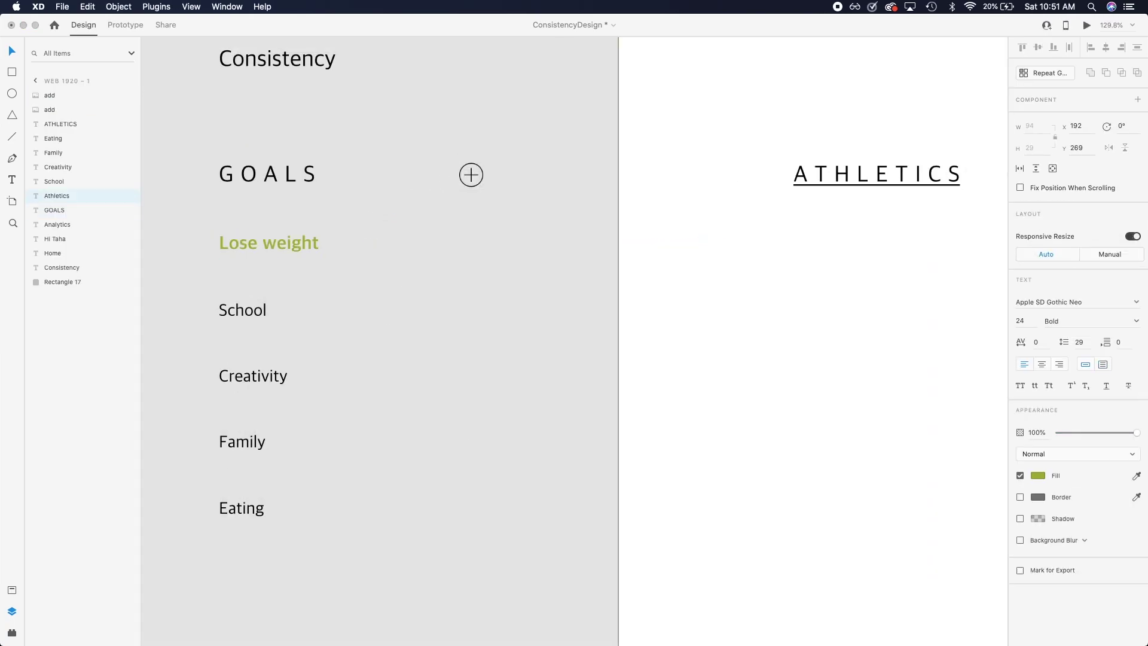
{"action": "key", "text": "super+a"}
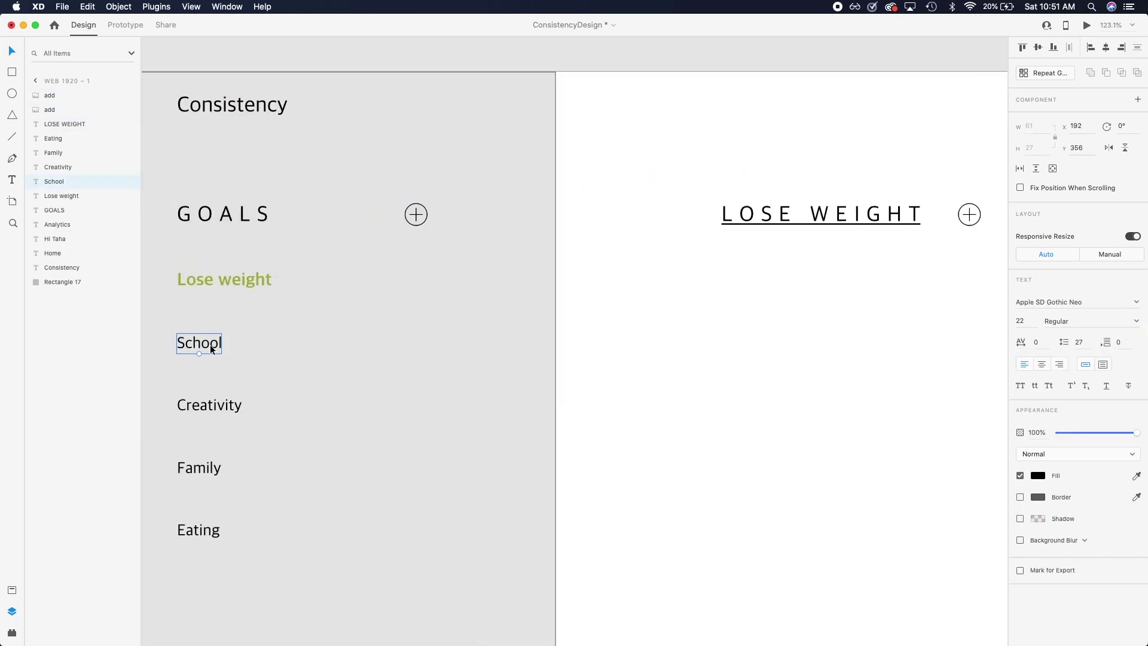
Step: Add an "ADD A GOAL" text label at size 22 beside the plus icon in the GOALS row
{"action": "left_click_drag", "start_coordinate": [201, 341], "coordinate": [455, 214]}
{"action": "double_click", "coordinate": [455, 213]}
{"action": "type", "text": "Add a goal"}
{"action": "key", "text": "super+a"}
{"action": "type", "text": "ADD A GOAL"}
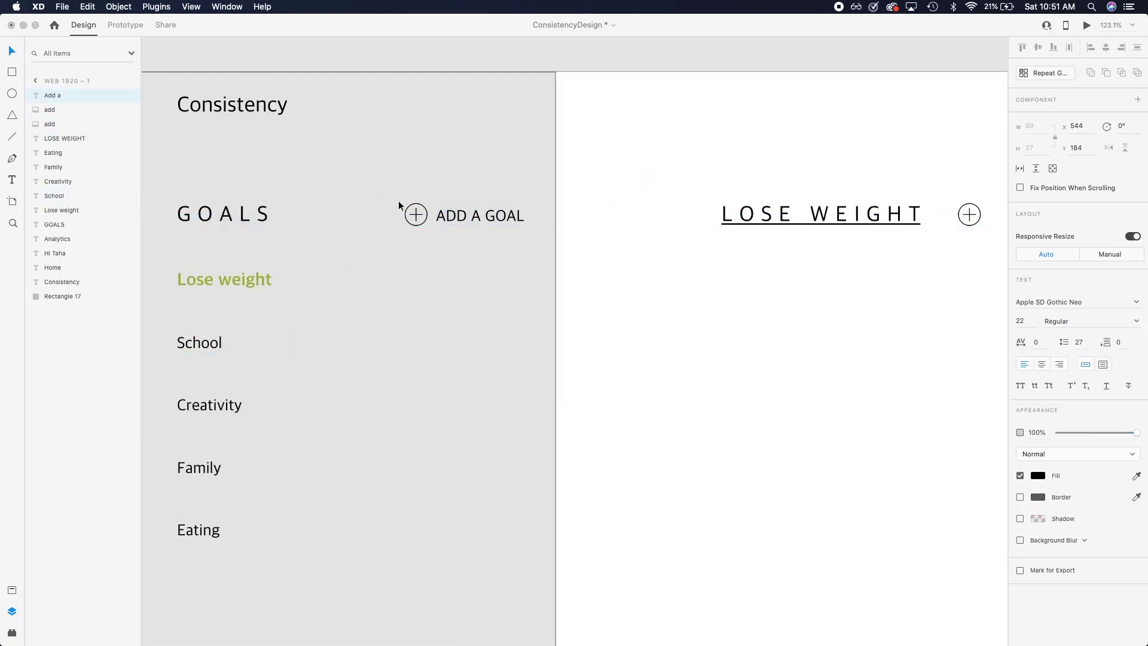
{"action": "key", "text": "Escape"}
Step: Shrink the plus icon to suit the ADD A GOAL label and set up a matching icon-and-label pair beside the LOSE WEIGHT heading
{"action": "scroll", "coordinate": [415, 215], "scroll_direction": "up", "scroll_amount": 5}
{"action": "left_click", "coordinate": [428, 220]}
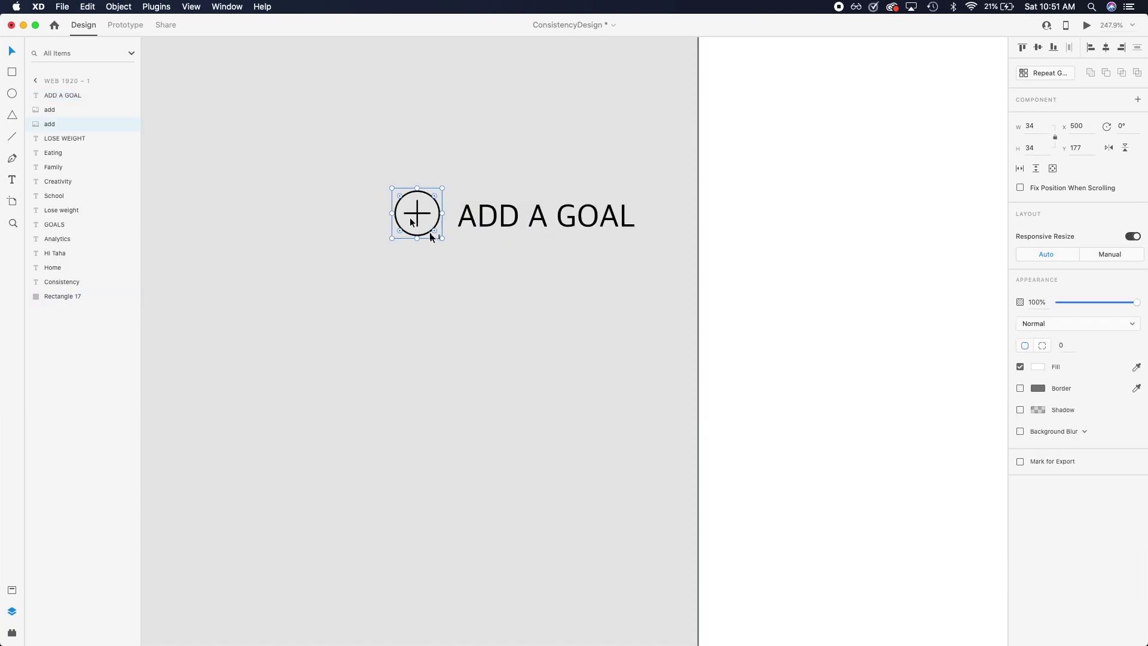
{"action": "left_click_drag", "start_coordinate": [440, 237], "coordinate": [443, 233]}
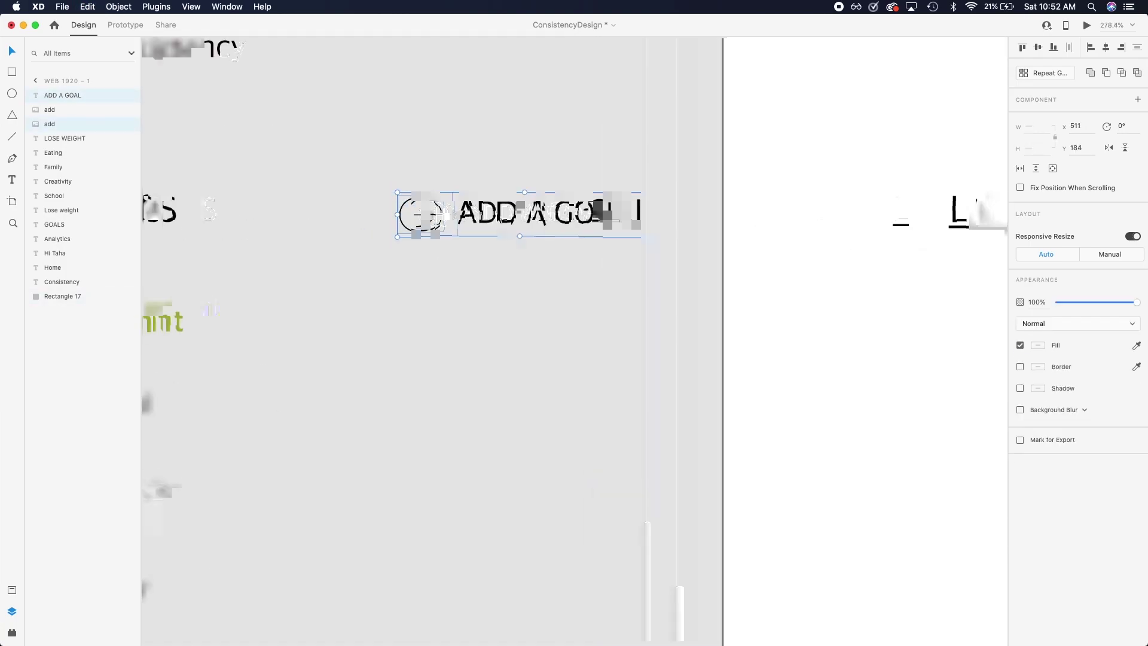
{"action": "left_click_drag", "start_coordinate": [475, 208], "coordinate": [795, 216]}
{"action": "scroll", "coordinate": [504, 251], "scroll_direction": "right", "scroll_amount": 6}
{"action": "left_click", "coordinate": [702, 219]}
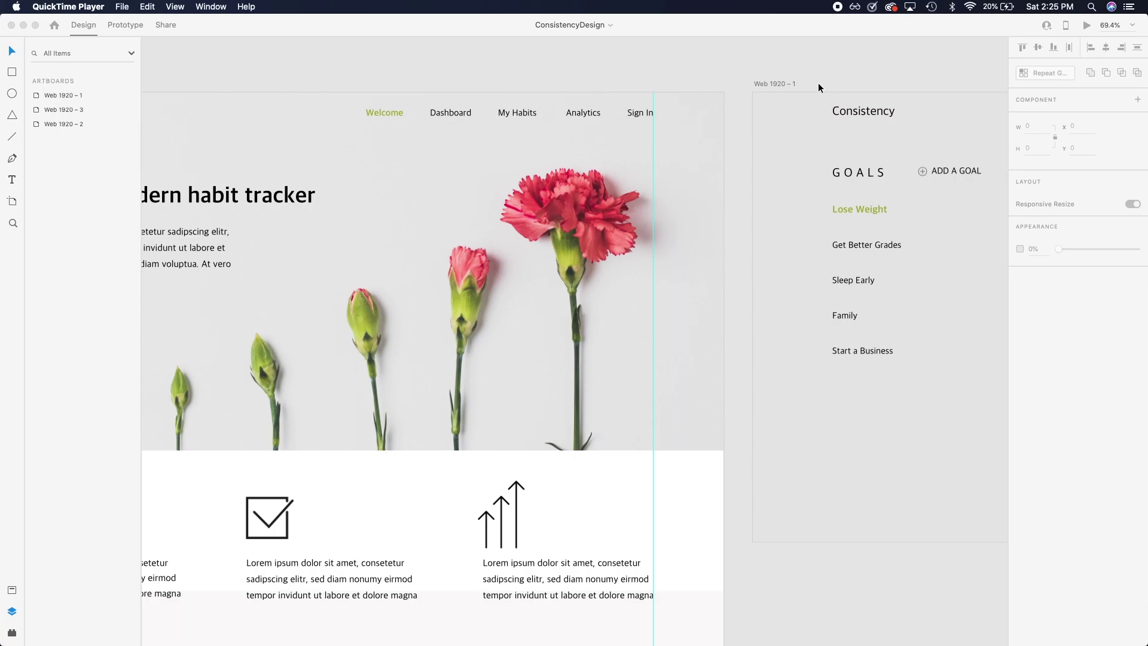
Step: Review the habits page on the Web 1920 – 1 artboard, including its LOSE WEIGHT heading
{"action": "scroll", "coordinate": [818, 85], "scroll_direction": "right", "scroll_amount": 10}
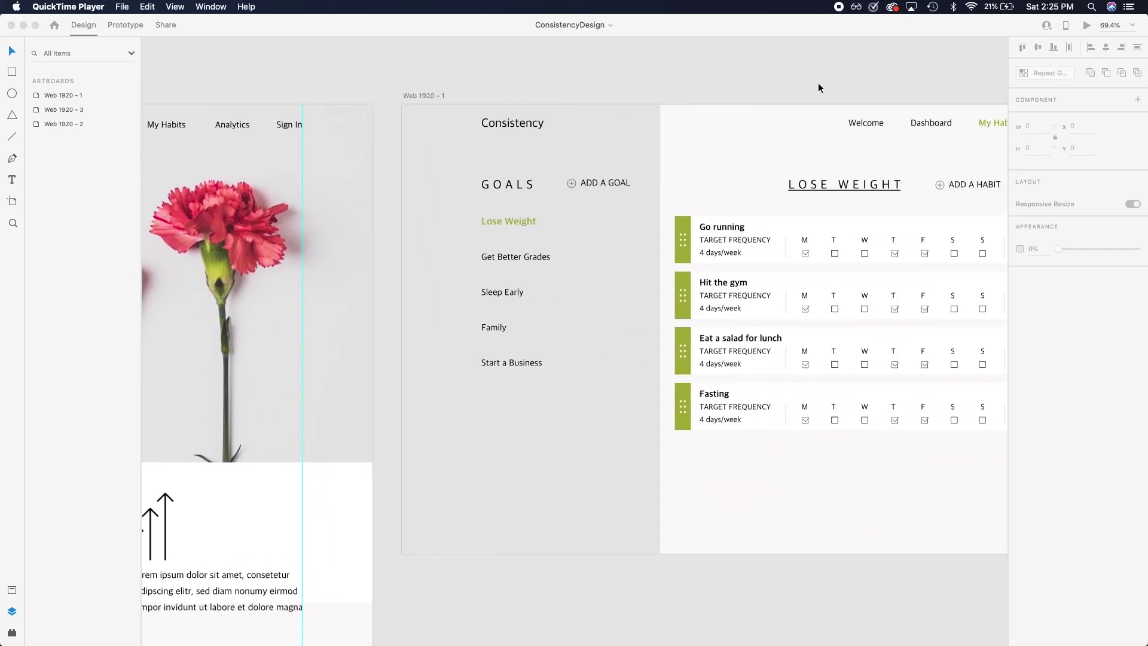
{"action": "scroll", "coordinate": [819, 85], "scroll_direction": "right", "scroll_amount": 3}
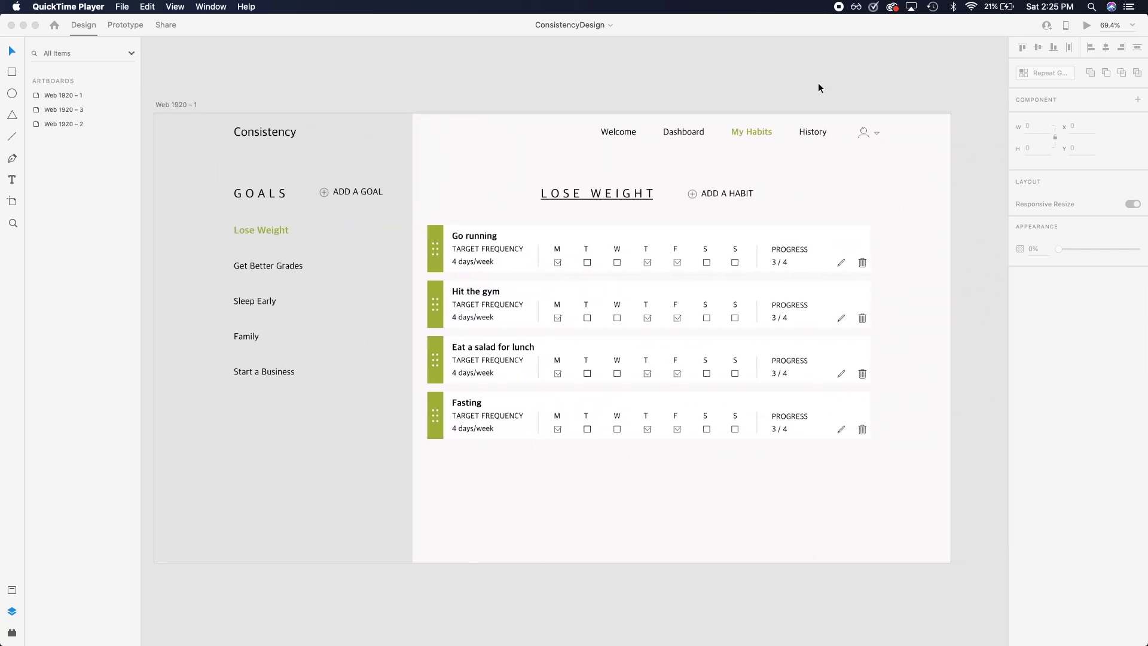
{"action": "left_click", "coordinate": [541, 98]}
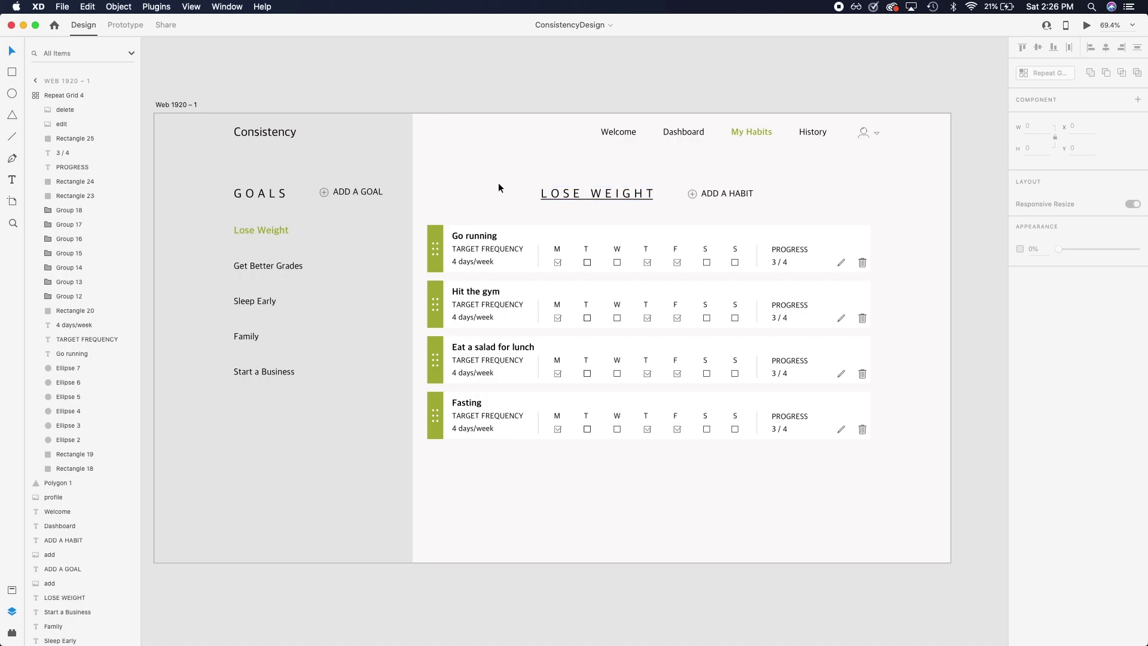
{"action": "left_click", "coordinate": [586, 192]}
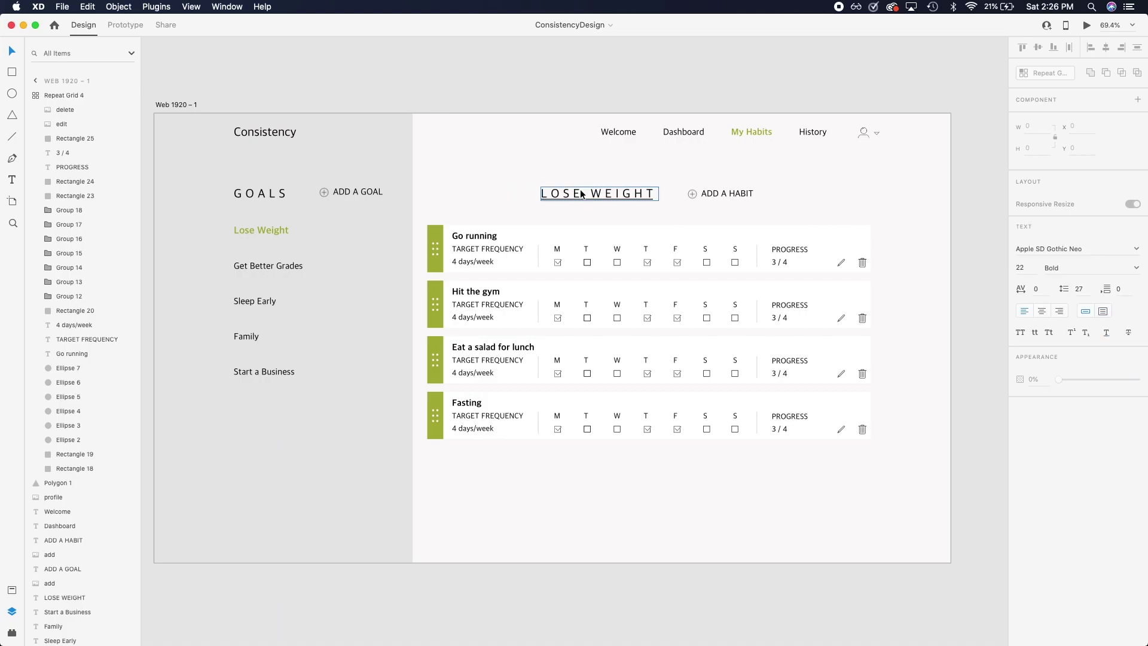
Step: Ungroup the Repeat Grid of habit cards into separate card groups and check that single cards can be selected
{"action": "left_click", "coordinate": [524, 239]}
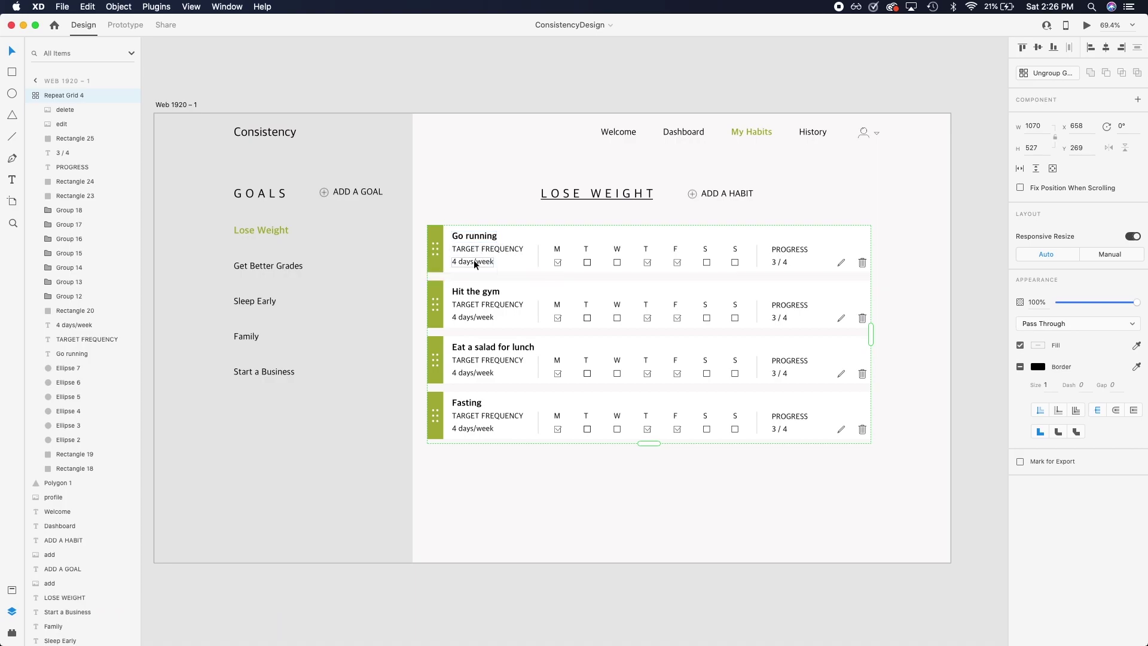
{"action": "scroll", "coordinate": [474, 264], "scroll_direction": "up", "scroll_amount": 5}
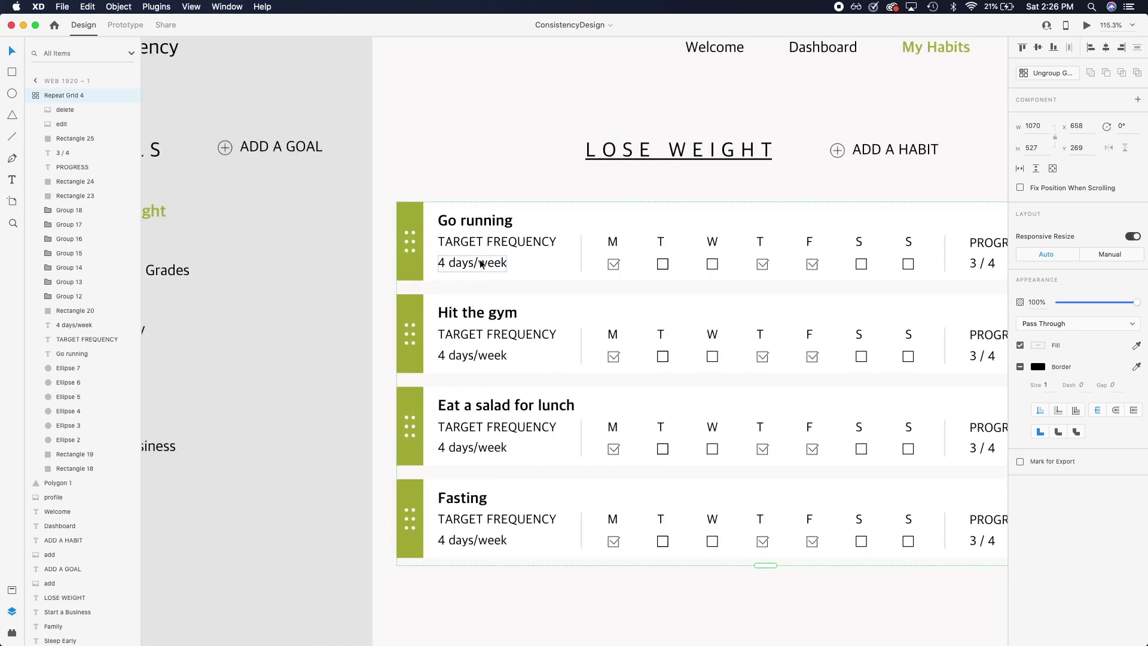
{"action": "scroll", "coordinate": [482, 264], "scroll_direction": "right", "scroll_amount": 5}
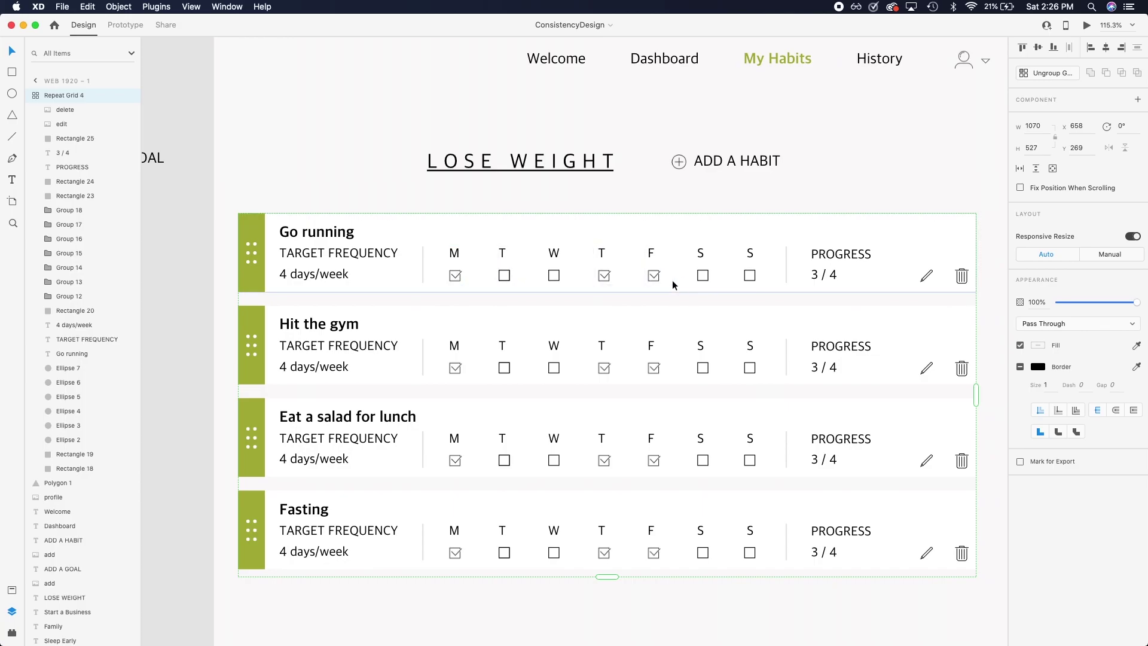
{"action": "scroll", "coordinate": [723, 284], "scroll_direction": "right", "scroll_amount": 2}
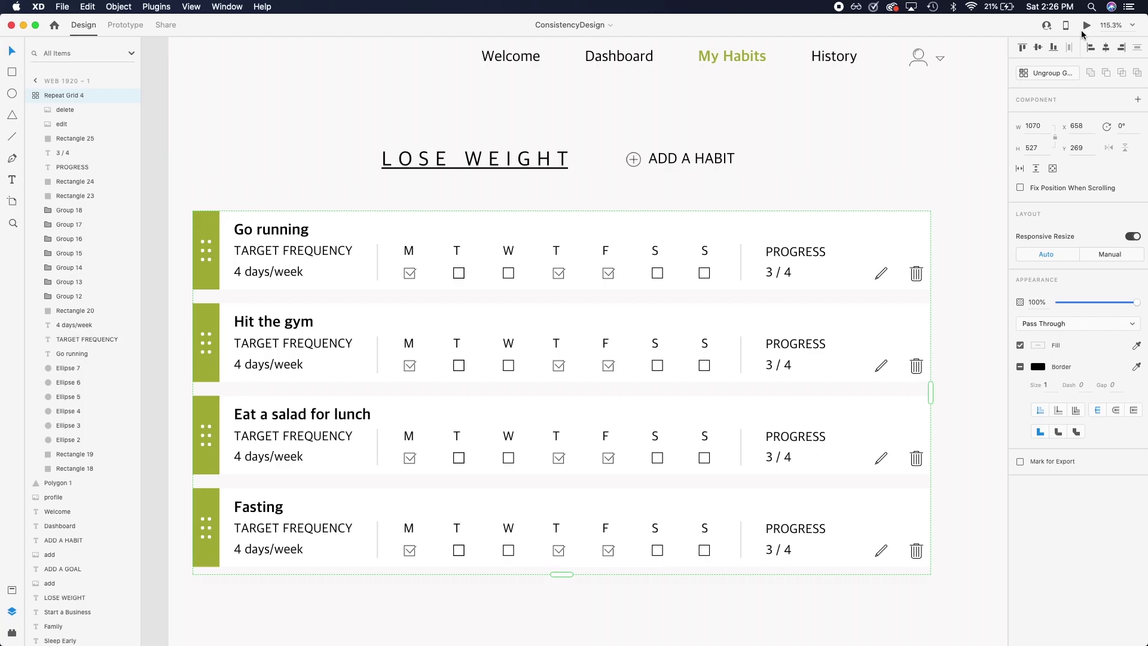
{"action": "left_click", "coordinate": [1025, 74]}
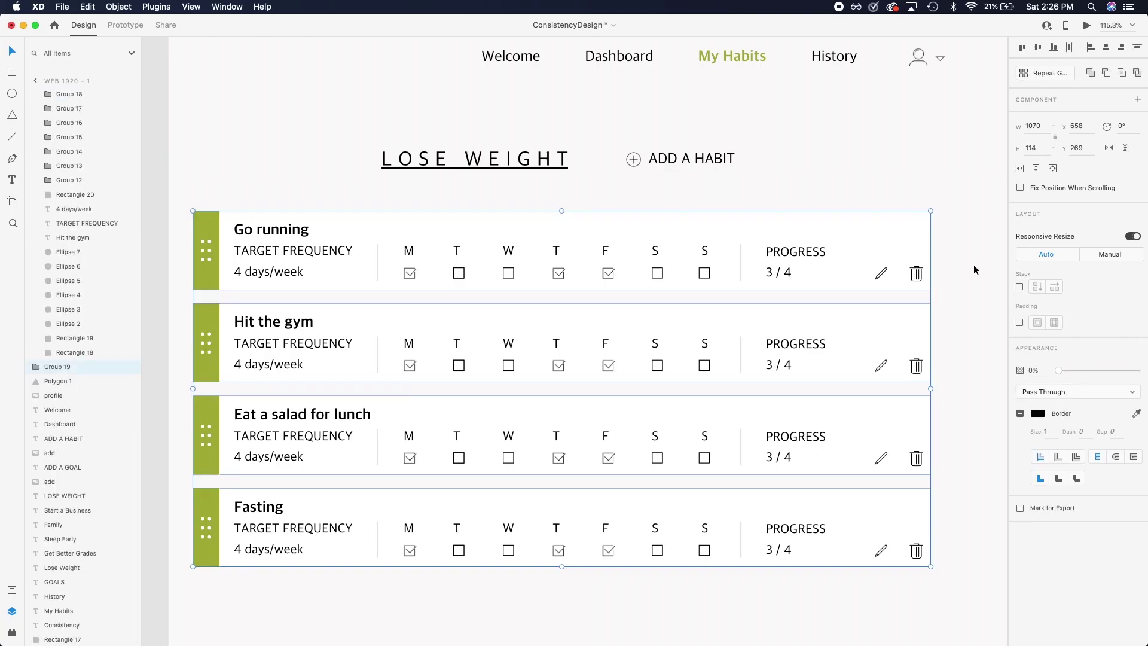
{"action": "left_click", "coordinate": [878, 246]}
{"action": "left_click", "coordinate": [838, 323]}
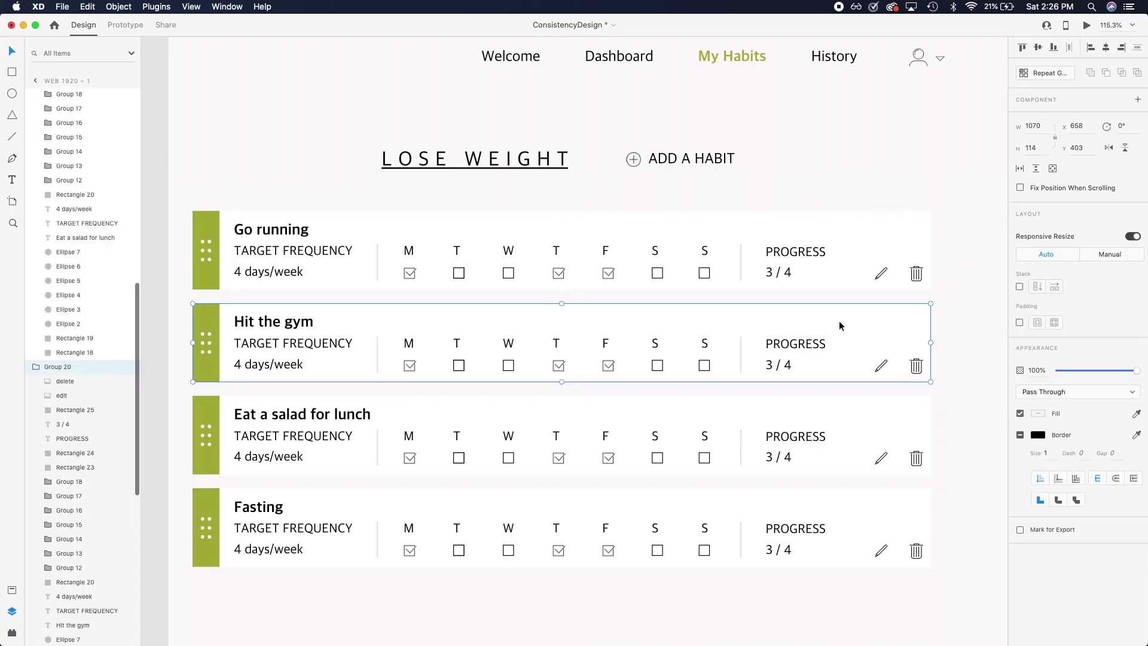
Step: Examine the ADD A HABIT control and the green drag handles on the habit cards
{"action": "left_click", "coordinate": [680, 158]}
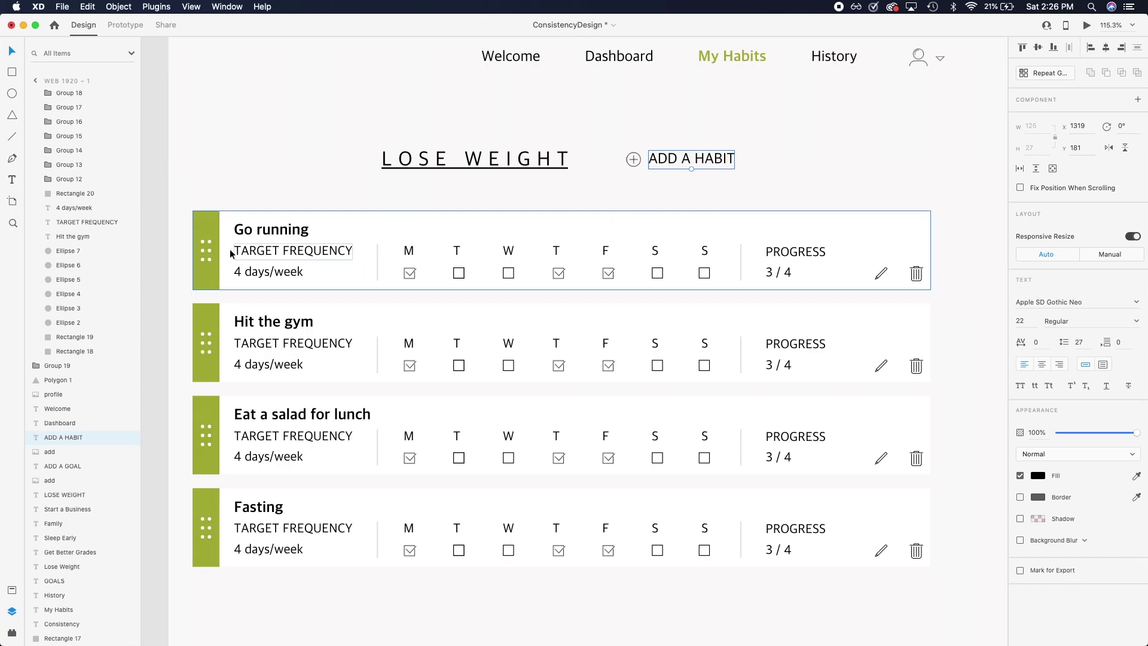
{"action": "left_click", "coordinate": [283, 572]}
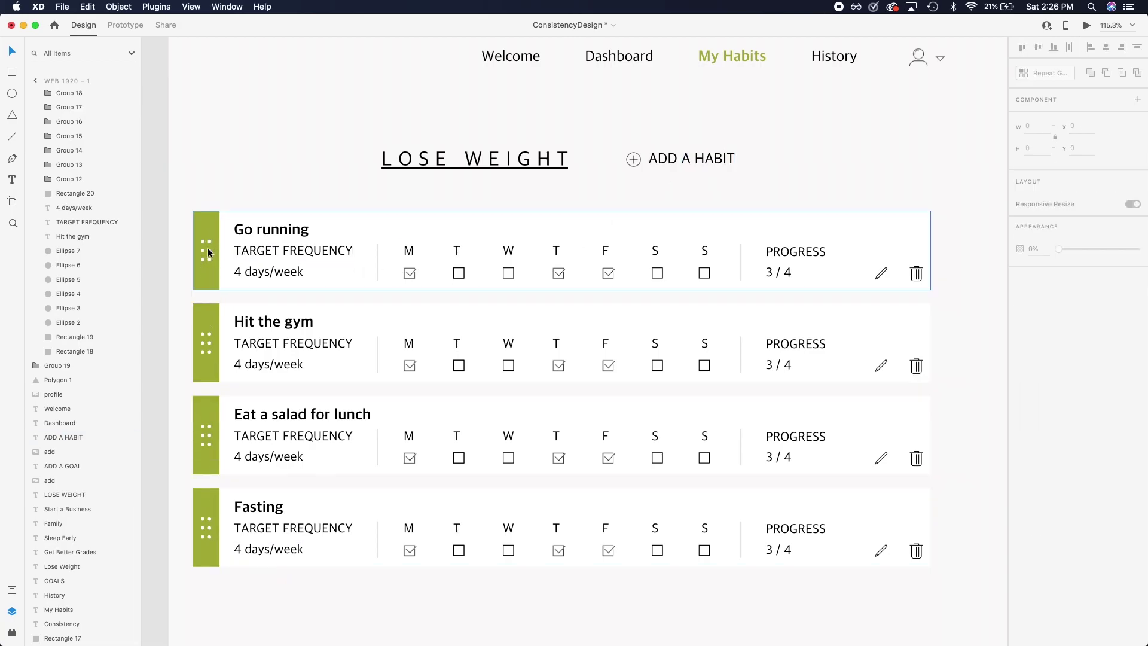
{"action": "scroll", "coordinate": [215, 258], "scroll_direction": "down", "scroll_amount": 3}
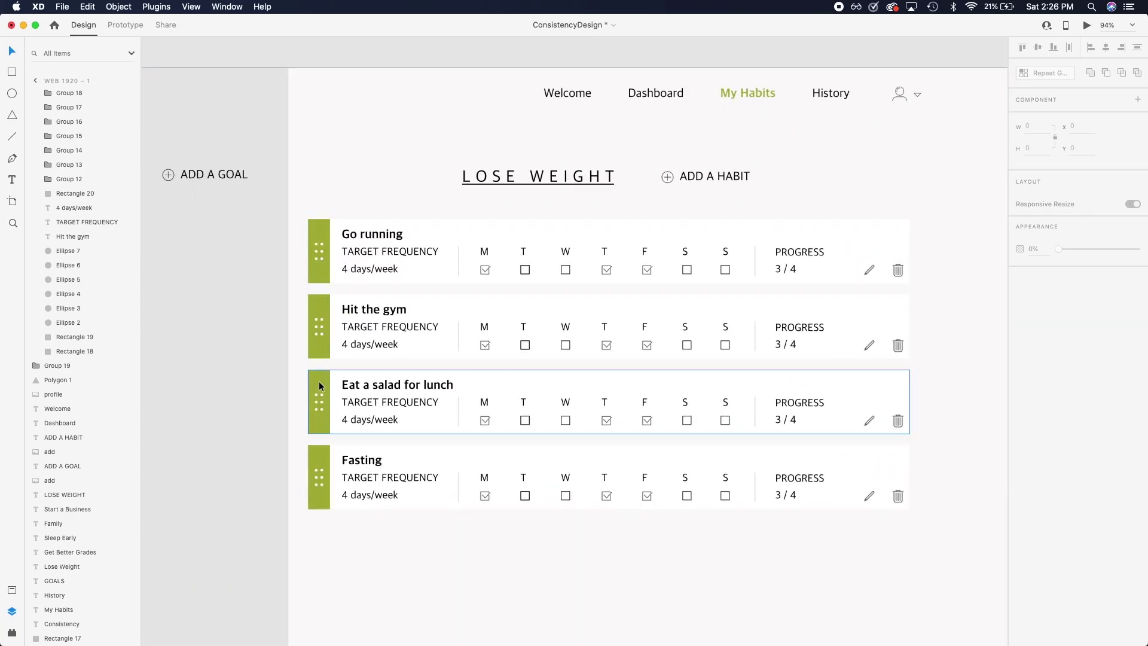
{"action": "scroll", "coordinate": [329, 349], "scroll_direction": "down", "scroll_amount": 2}
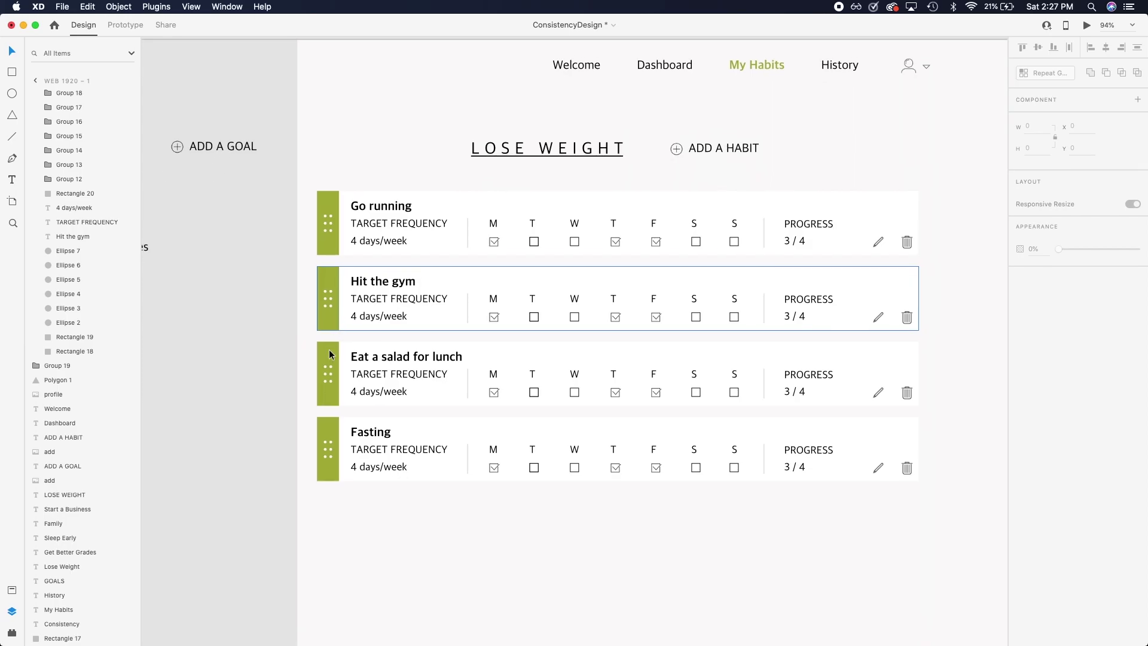
Step: Compare the home page artboard with the habits page artboard, checking their navigation, layout and overall style
{"action": "scroll", "coordinate": [485, 192], "scroll_direction": "down", "scroll_amount": 3}
{"action": "scroll", "coordinate": [486, 193], "scroll_direction": "left", "scroll_amount": 10}
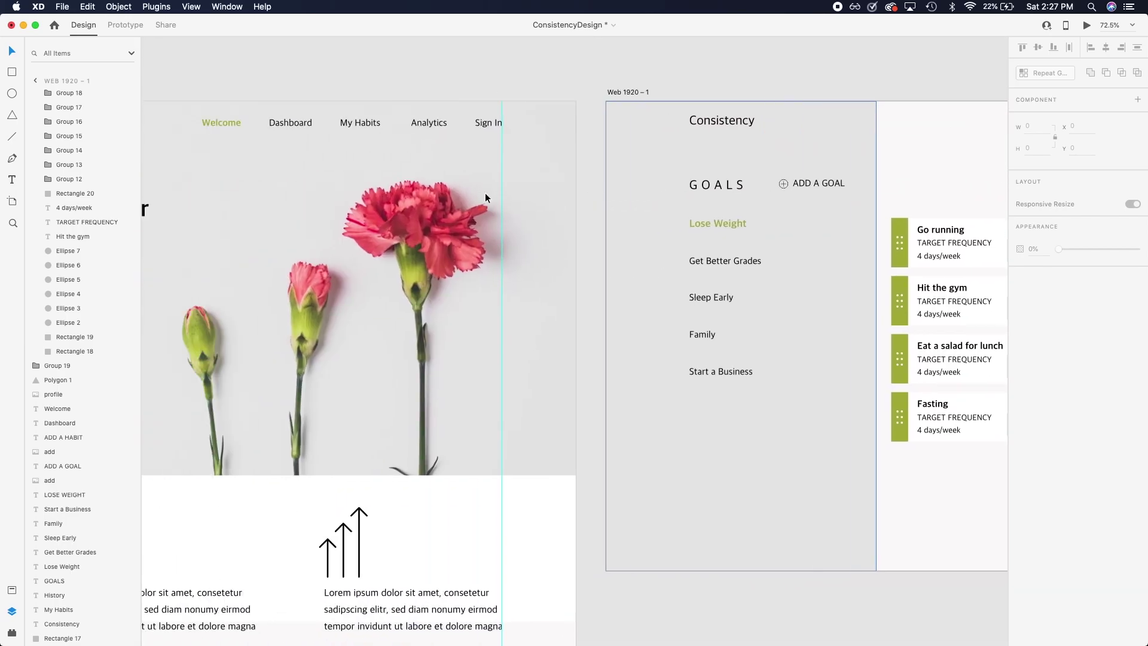
{"action": "scroll", "coordinate": [486, 193], "scroll_direction": "left", "scroll_amount": 2}
{"action": "scroll", "coordinate": [485, 192], "scroll_direction": "down", "scroll_amount": 1}
{"action": "scroll", "coordinate": [485, 192], "scroll_direction": "right", "scroll_amount": 3}
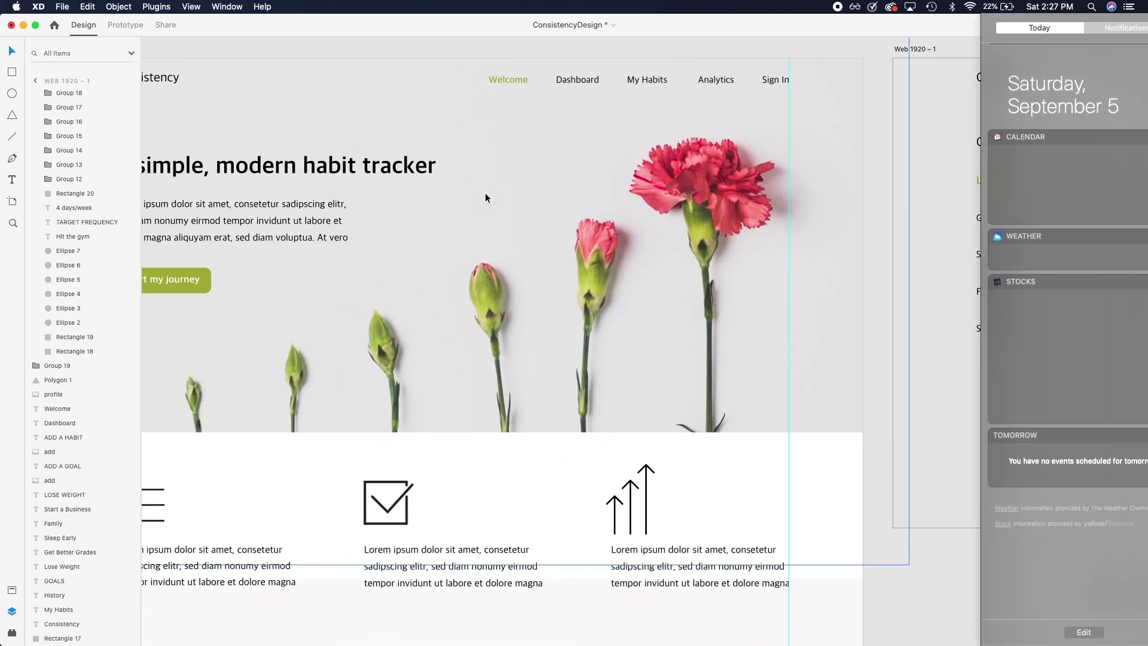
{"action": "scroll", "coordinate": [486, 198], "scroll_direction": "right", "scroll_amount": 15}
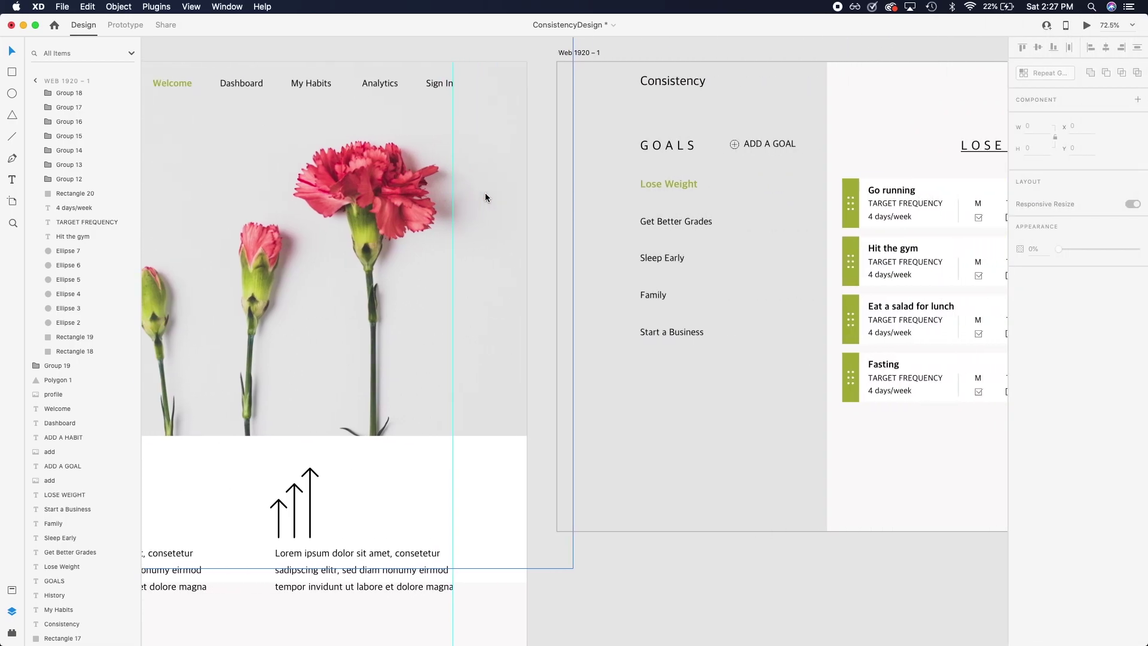
{"action": "scroll", "coordinate": [485, 195], "scroll_direction": "right", "scroll_amount": 1}
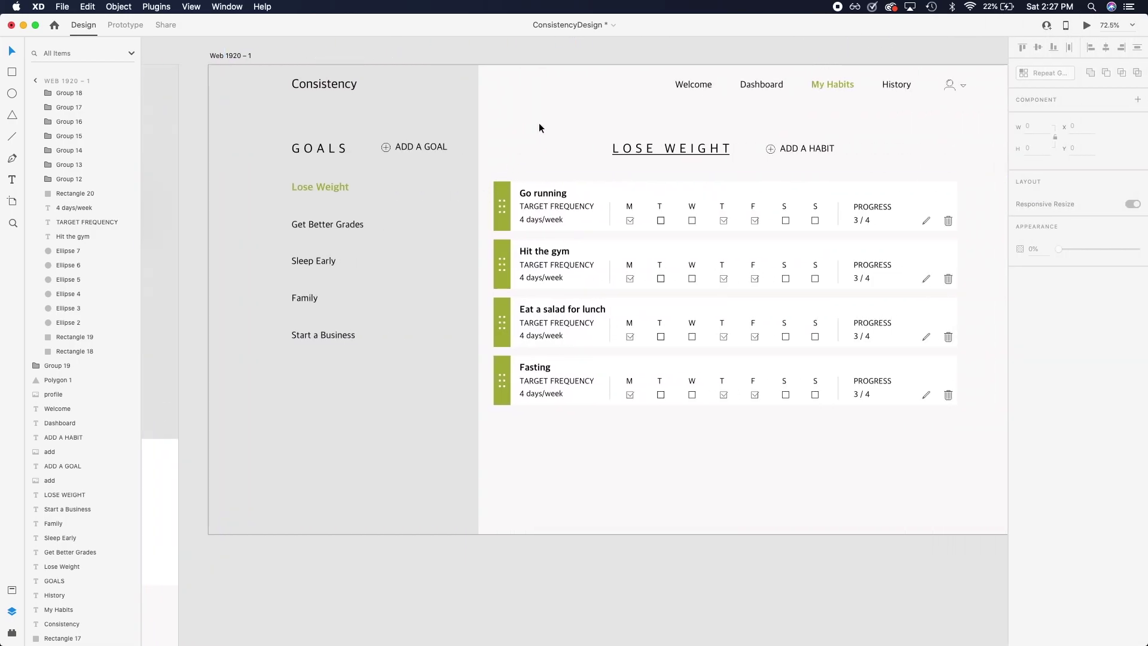
{"action": "scroll", "coordinate": [540, 127], "scroll_direction": "up", "scroll_amount": 3}
{"action": "scroll", "coordinate": [539, 127], "scroll_direction": "right", "scroll_amount": 2}
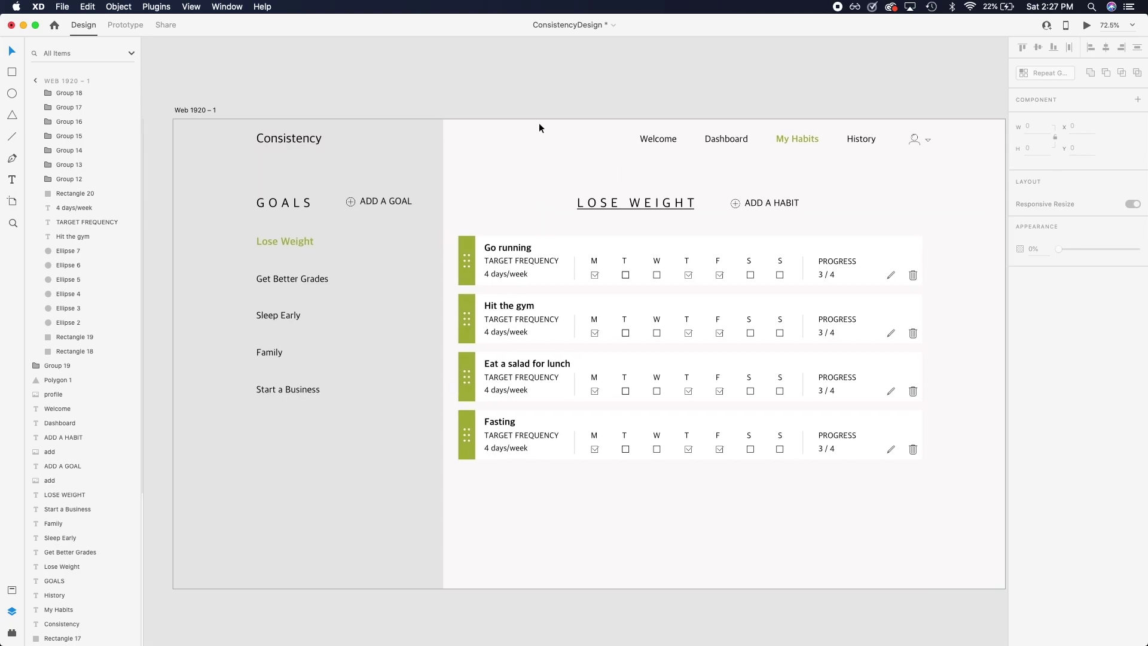
{"action": "scroll", "coordinate": [519, 159], "scroll_direction": "left", "scroll_amount": 8}
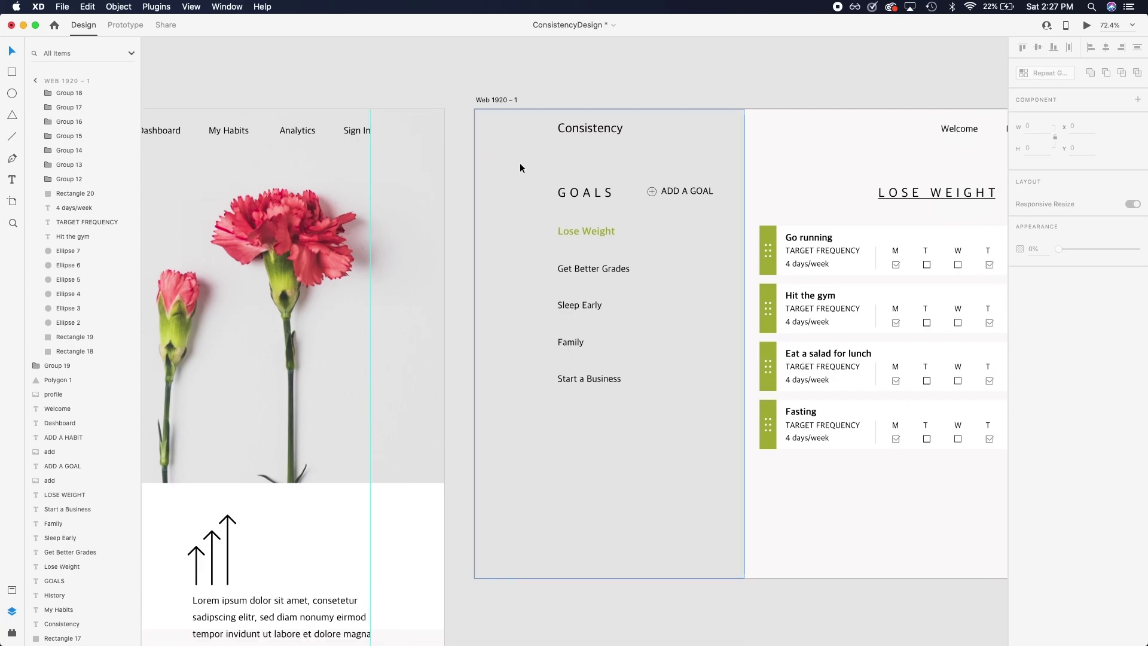
{"action": "scroll", "coordinate": [520, 168], "scroll_direction": "right", "scroll_amount": 2}
{"action": "scroll", "coordinate": [520, 168], "scroll_direction": "right", "scroll_amount": 4}
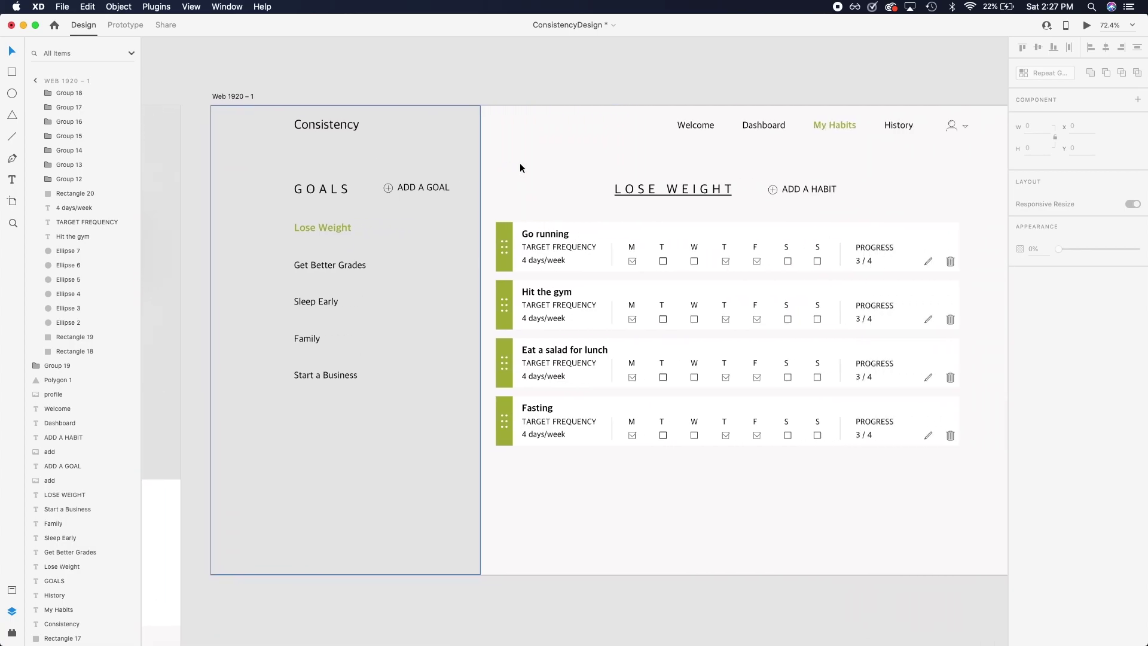
{"action": "scroll", "coordinate": [521, 168], "scroll_direction": "down", "scroll_amount": 3}
{"action": "scroll", "coordinate": [520, 169], "scroll_direction": "left", "scroll_amount": 9}
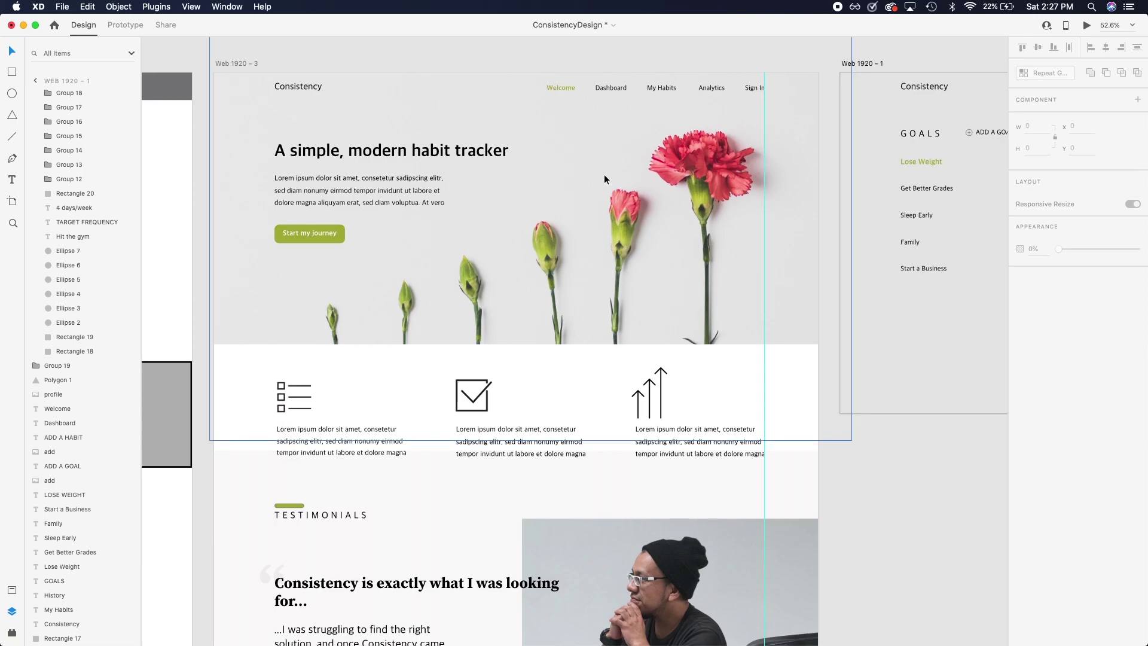
{"action": "scroll", "coordinate": [604, 180], "scroll_direction": "down", "scroll_amount": 12}
{"action": "scroll", "coordinate": [604, 180], "scroll_direction": "right", "scroll_amount": 14}
{"action": "scroll", "coordinate": [604, 179], "scroll_direction": "up", "scroll_amount": 12}
{"action": "scroll", "coordinate": [605, 179], "scroll_direction": "left", "scroll_amount": 4}
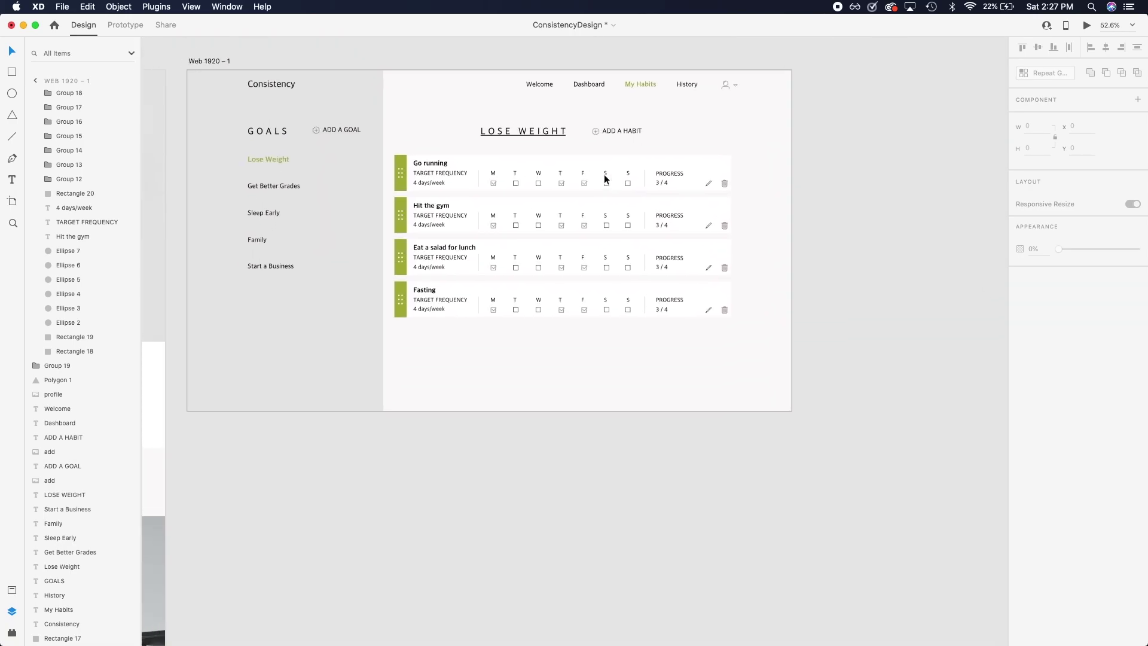
{"action": "scroll", "coordinate": [604, 179], "scroll_direction": "up", "scroll_amount": 3}
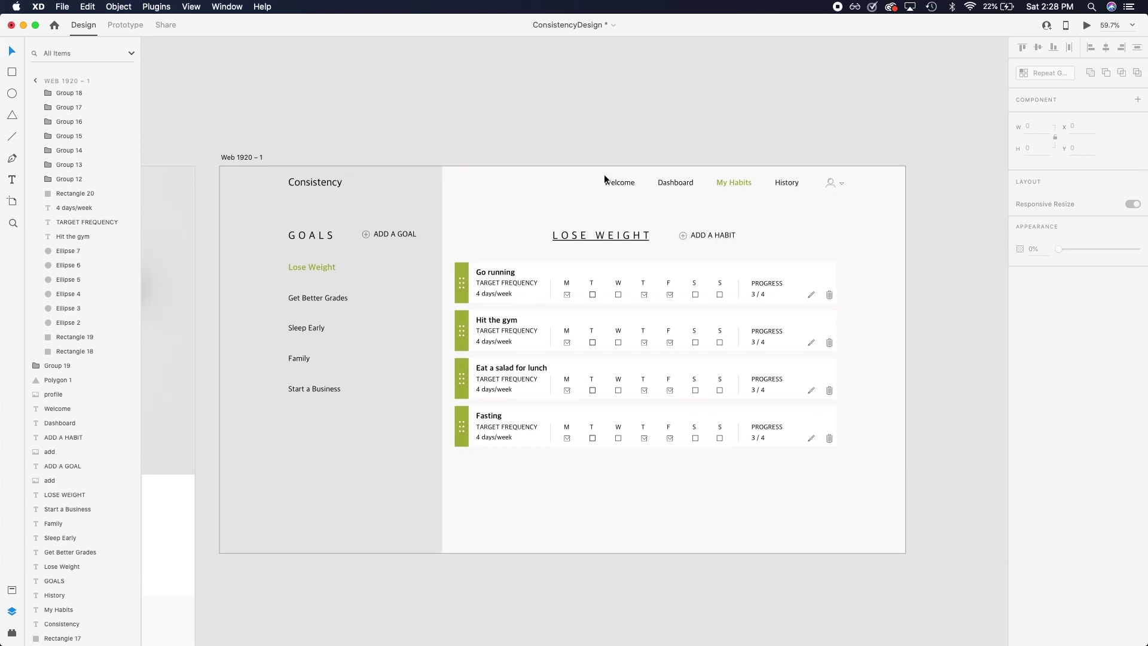
{"action": "scroll", "coordinate": [592, 155], "scroll_direction": "up", "scroll_amount": 2}
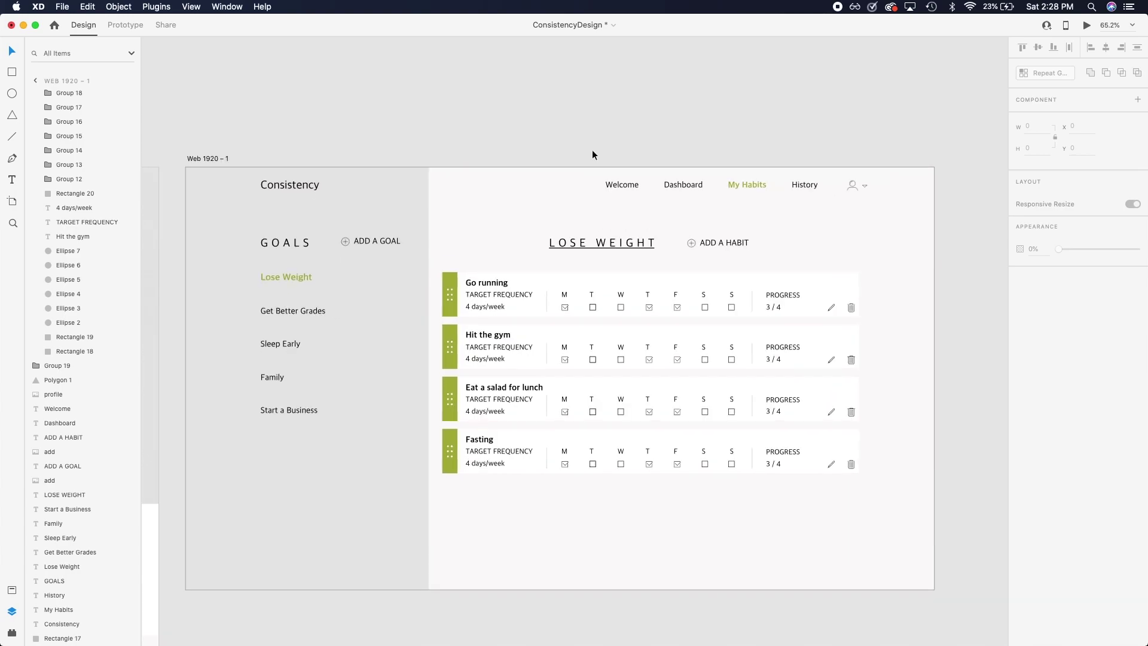